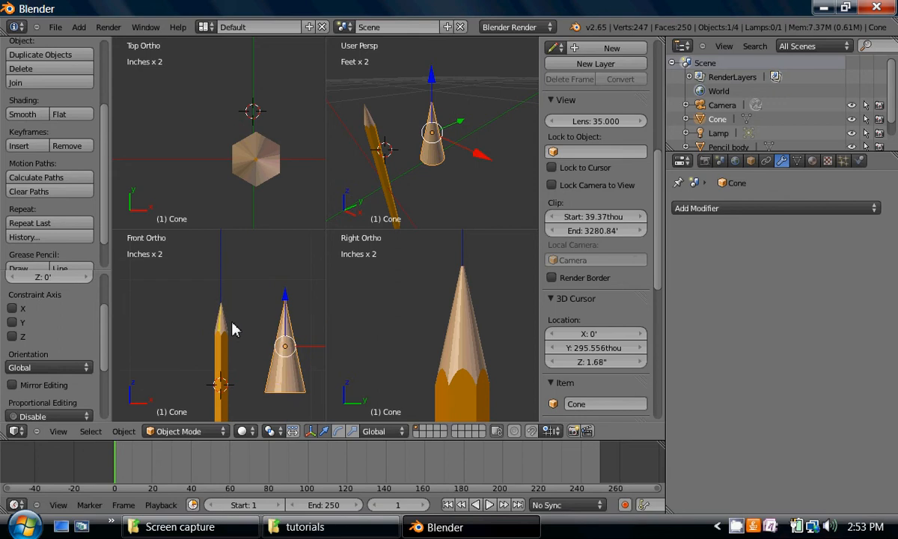
Delete the separate cone object standing beside the pencil.
{"action": "key", "text": "x"}
{"action": "left_click", "coordinate": [440, 161]}
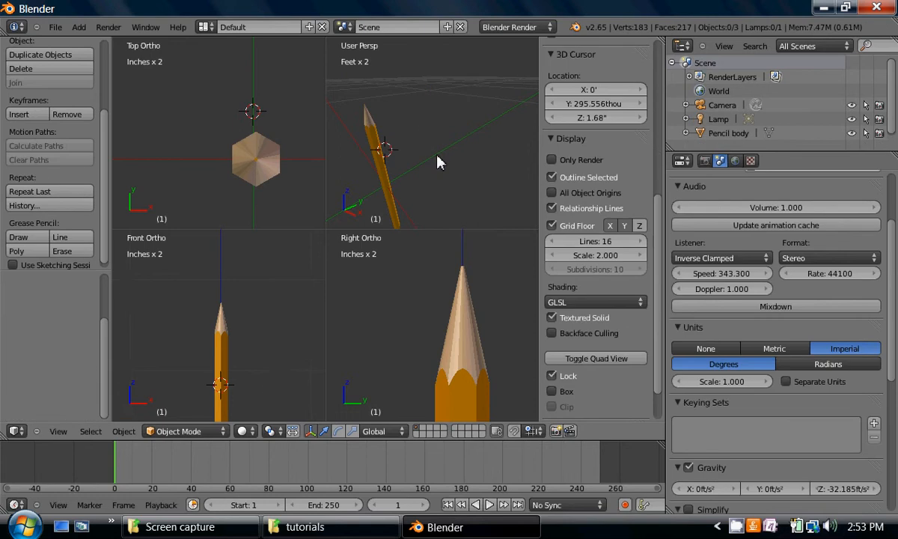
Switch the views to wireframe shading and select the pencil body.
{"action": "scroll", "coordinate": [228, 354], "scroll_direction": "up", "scroll_amount": 7}
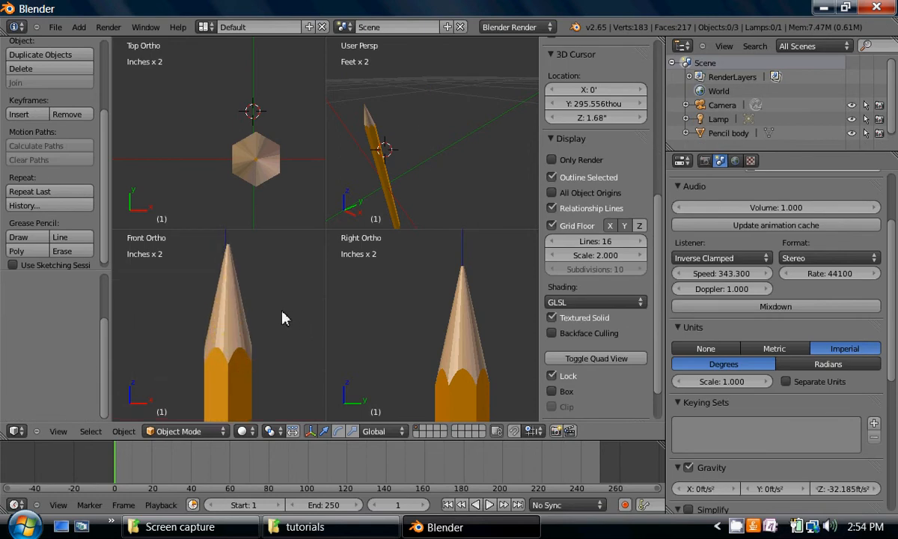
{"action": "scroll", "coordinate": [267, 331], "scroll_direction": "up", "scroll_amount": 2}
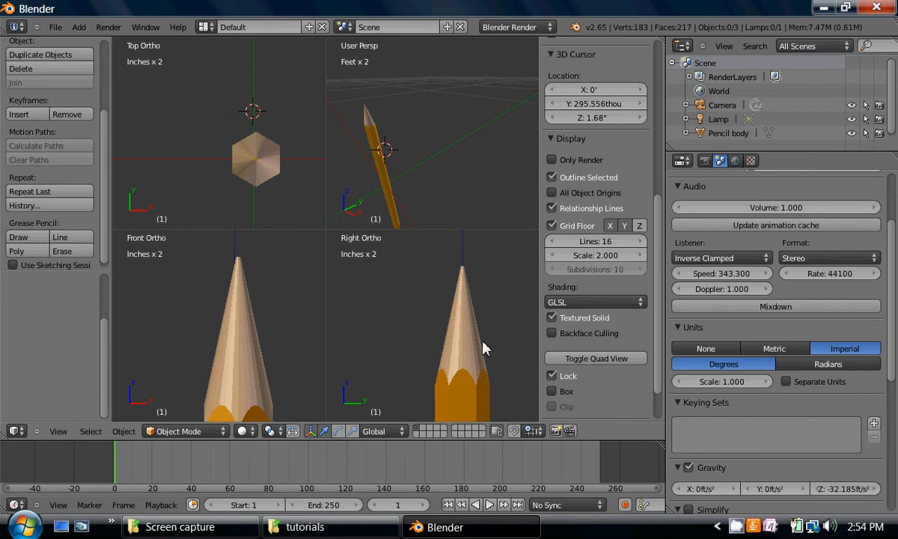
{"action": "scroll", "coordinate": [447, 322], "scroll_direction": "up", "scroll_amount": 1}
{"action": "middle_click_drag", "start_coordinate": [447, 322], "coordinate": [412, 331], "text": "shift"}
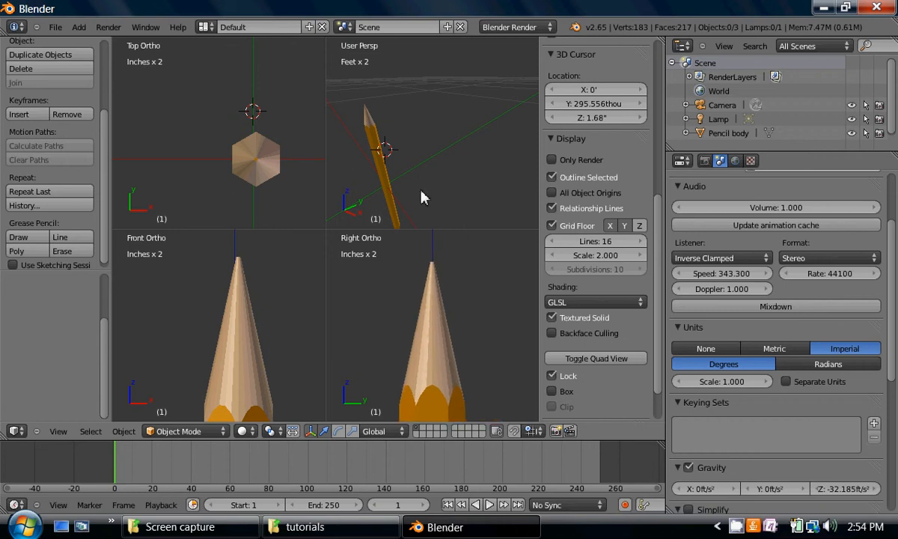
{"action": "middle_click_drag", "start_coordinate": [422, 197], "coordinate": [415, 191]}
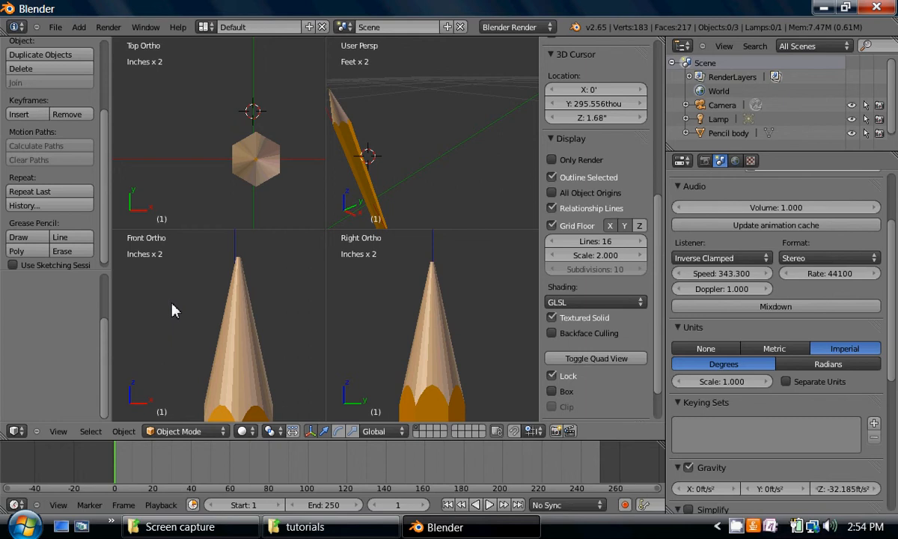
{"action": "key", "text": "z"}
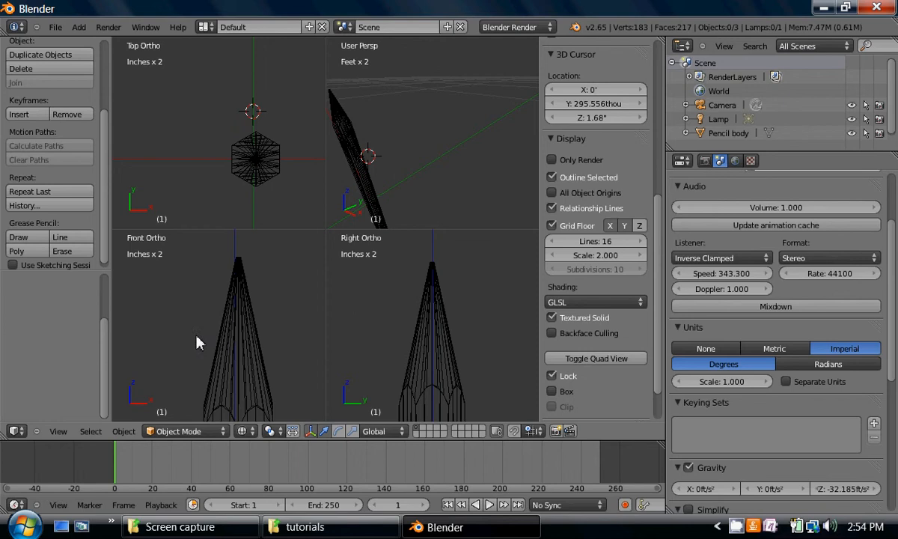
{"action": "left_click", "coordinate": [247, 369]}
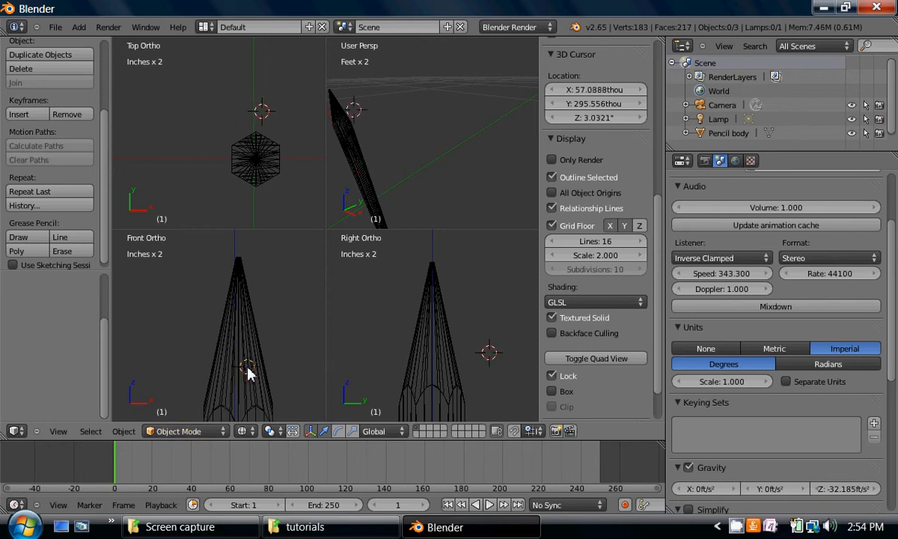
{"action": "right_click", "coordinate": [237, 352]}
Enter Edit Mode on the pencil body and deselect all of its geometry.
{"action": "left_click", "coordinate": [203, 434]}
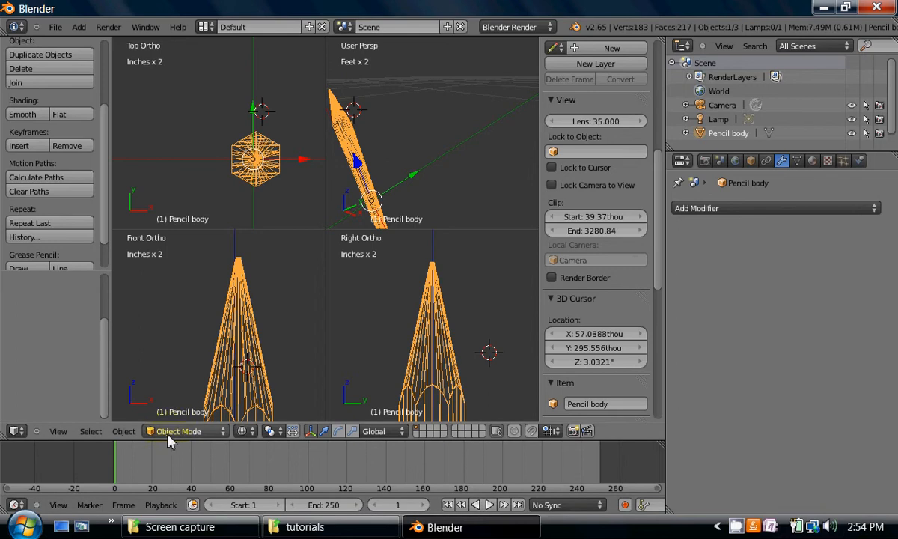
{"action": "key", "text": "Tab"}
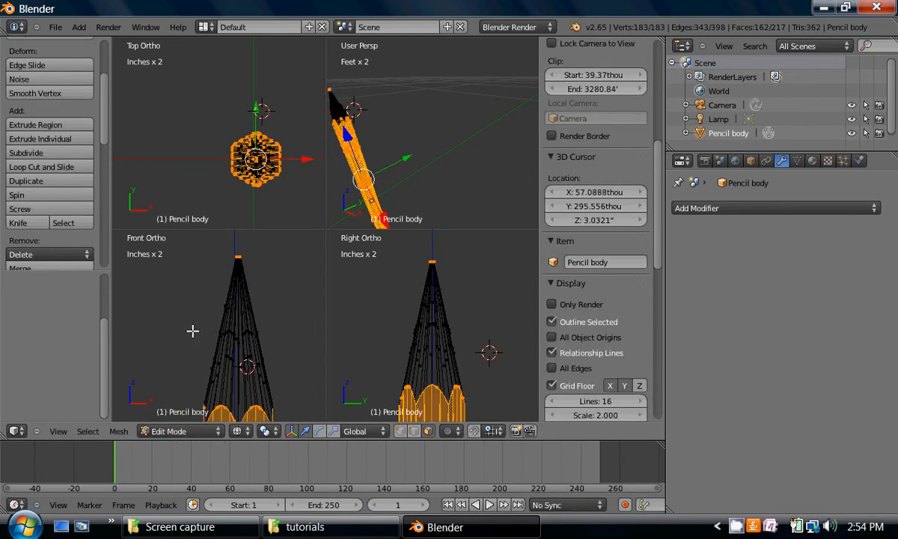
{"action": "scroll", "coordinate": [298, 309], "scroll_direction": "down", "scroll_amount": 2}
{"action": "scroll", "coordinate": [287, 313], "scroll_direction": "up", "scroll_amount": 3}
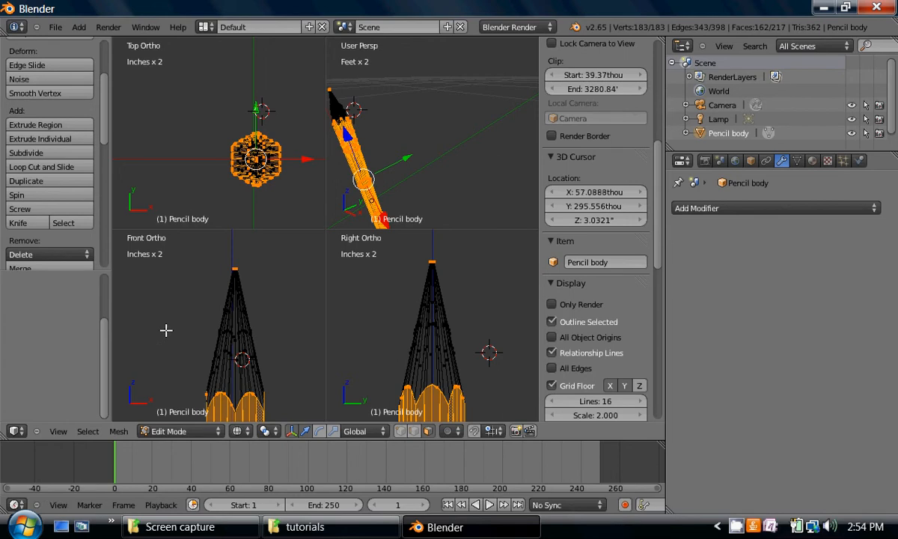
{"action": "key", "text": "a"}
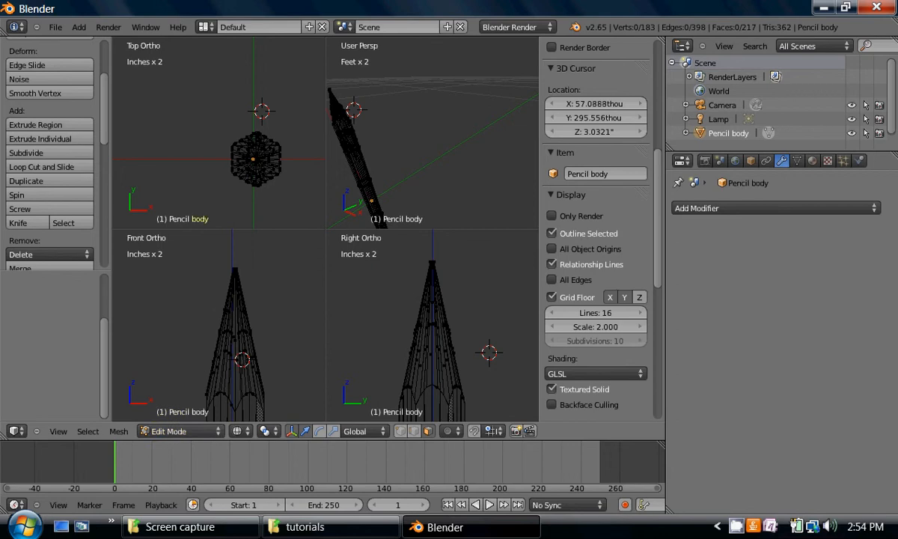
Cut a slightly slanted line across the pencil's sharpened tip in the front view with the Knife tool.
{"action": "scroll", "coordinate": [269, 303], "scroll_direction": "up", "scroll_amount": 3}
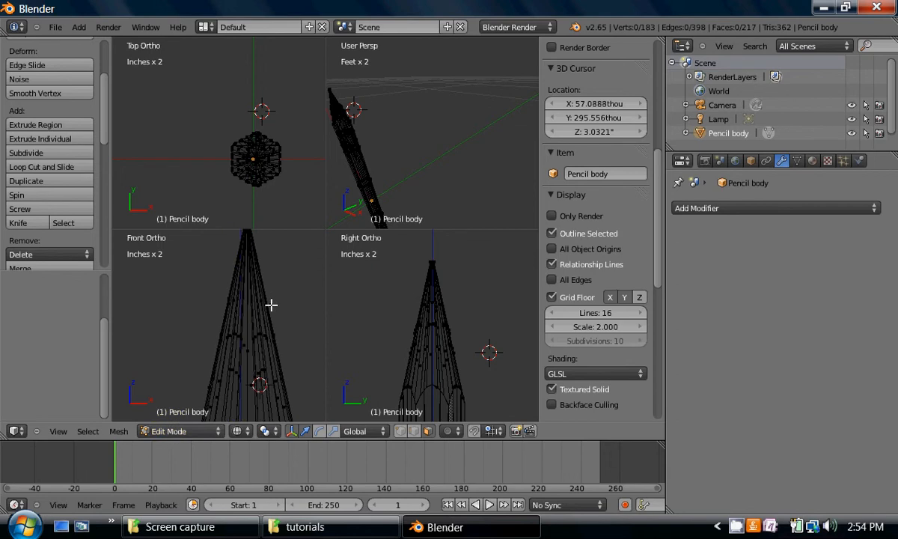
{"action": "mouse_move", "coordinate": [287, 275]}
{"action": "middle_mouse_down", "text": "shift"}
{"action": "mouse_move", "coordinate": [250, 311]}
{"action": "mouse_move", "coordinate": [259, 312]}
{"action": "middle_mouse_up", "text": "shift"}
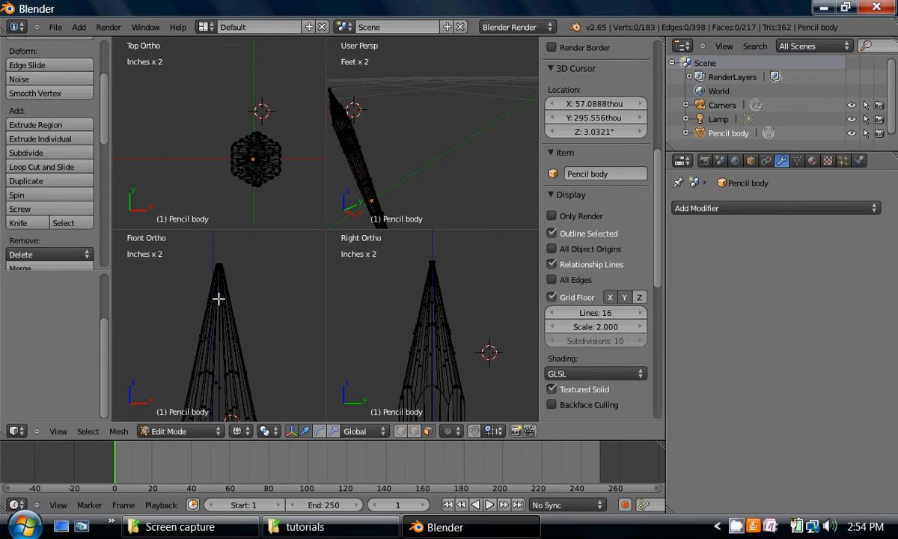
{"action": "scroll", "coordinate": [218, 299], "scroll_direction": "up", "scroll_amount": 1}
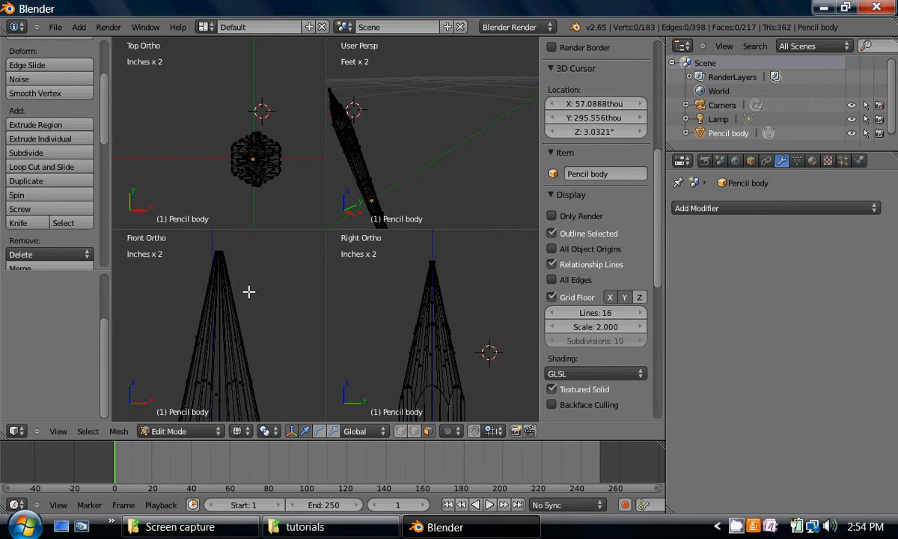
{"action": "scroll", "coordinate": [257, 313], "scroll_direction": "down", "scroll_amount": 6}
{"action": "scroll", "coordinate": [260, 311], "scroll_direction": "up", "scroll_amount": 5}
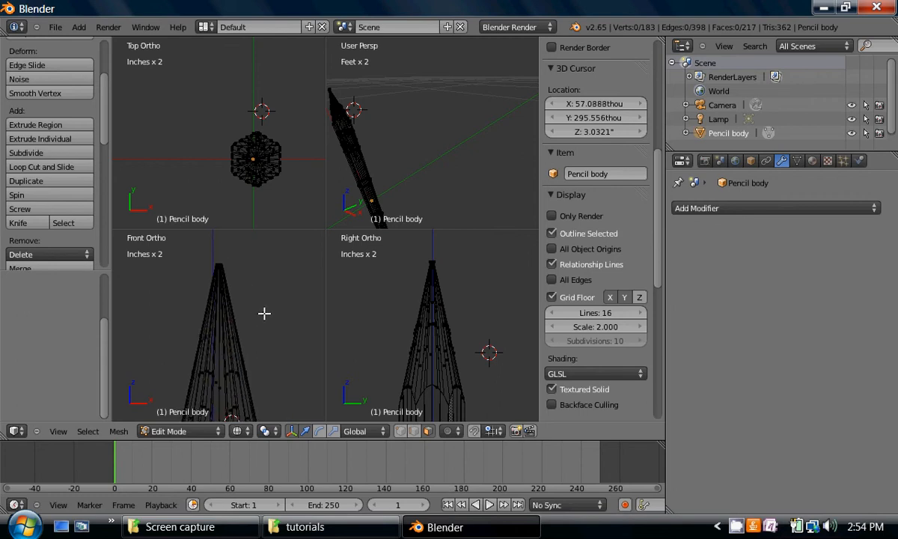
{"action": "scroll", "coordinate": [265, 313], "scroll_direction": "up", "scroll_amount": 1}
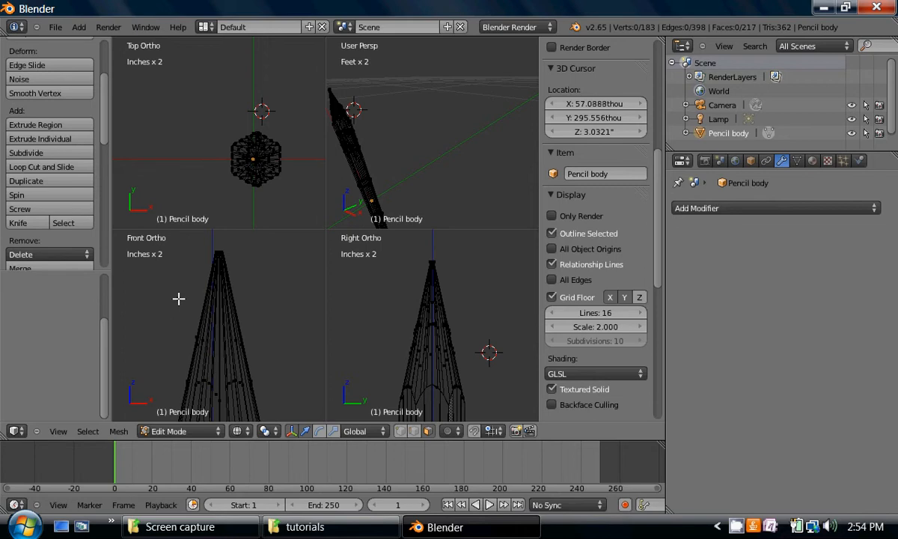
{"action": "key", "text": "k"}
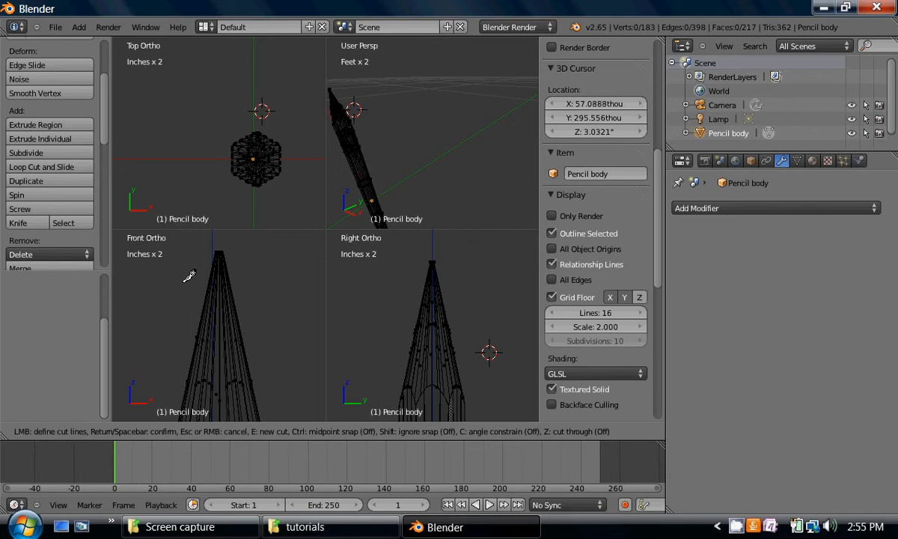
{"action": "left_click_drag", "start_coordinate": [186, 282], "coordinate": [269, 299]}
{"action": "left_click", "coordinate": [254, 304]}
{"action": "key", "text": "Return"}
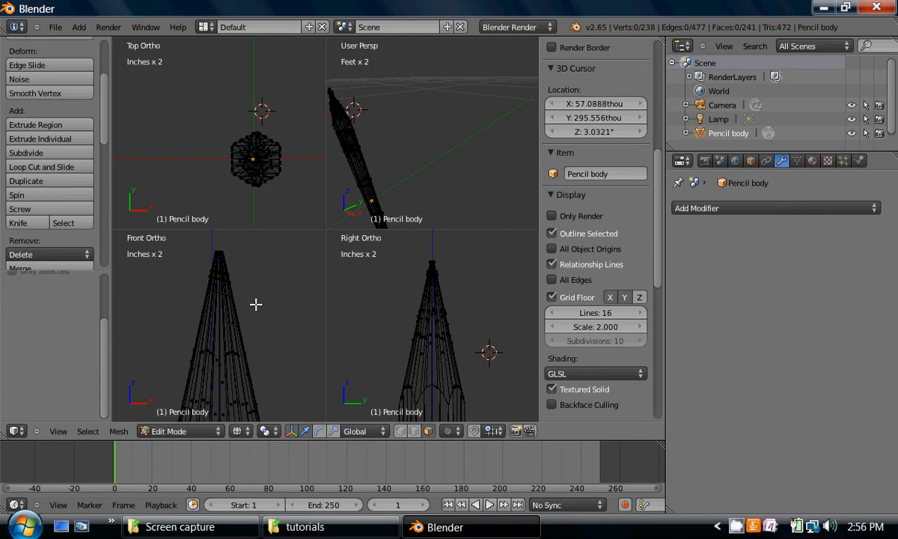
Return to solid shading and examine the knife cut around the pencil tip from several angles.
{"action": "scroll", "coordinate": [247, 305], "scroll_direction": "up", "scroll_amount": 2}
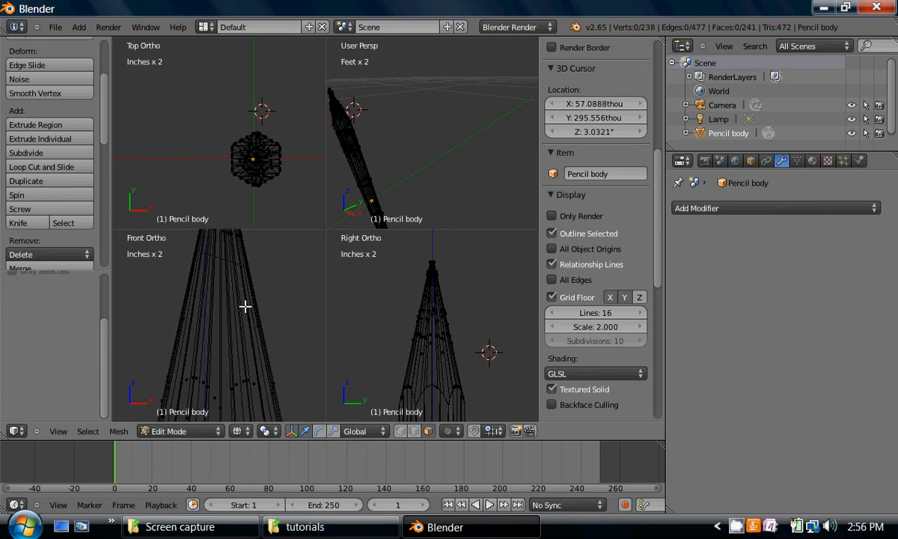
{"action": "scroll", "coordinate": [247, 306], "scroll_direction": "down", "scroll_amount": 1}
{"action": "scroll", "coordinate": [242, 304], "scroll_direction": "down", "scroll_amount": 3}
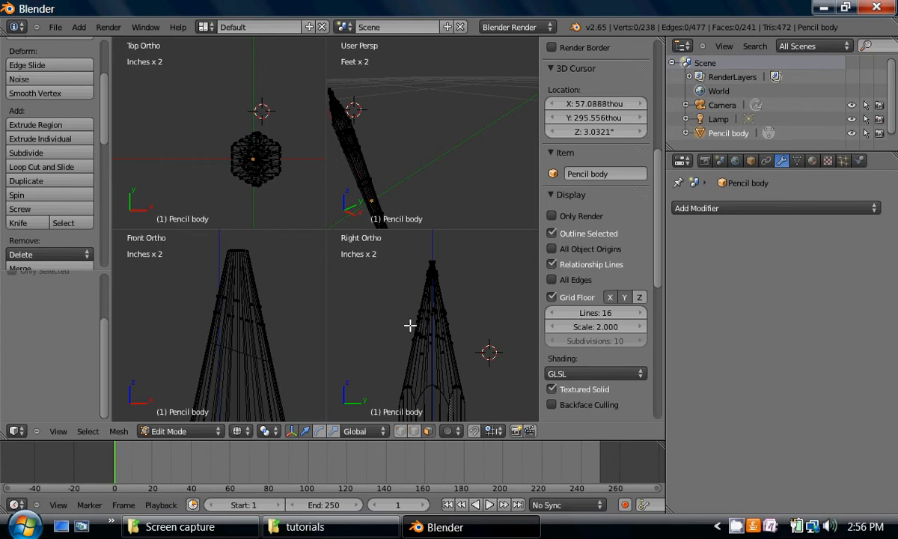
{"action": "scroll", "coordinate": [393, 140], "scroll_direction": "up", "scroll_amount": 2}
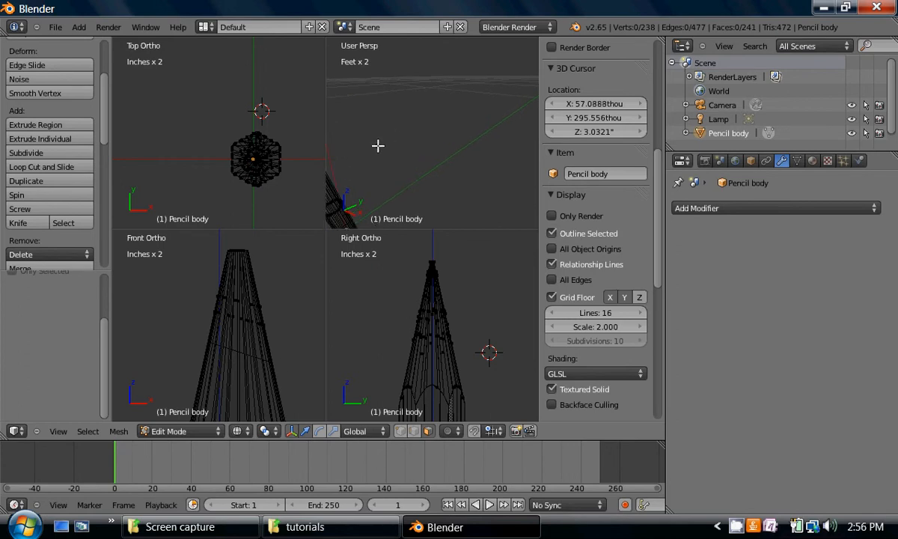
{"action": "mouse_move", "coordinate": [377, 145]}
{"action": "middle_mouse_down", "text": "shift"}
{"action": "mouse_move", "coordinate": [464, 170]}
{"action": "mouse_move", "coordinate": [413, 142]}
{"action": "middle_mouse_up", "text": "shift"}
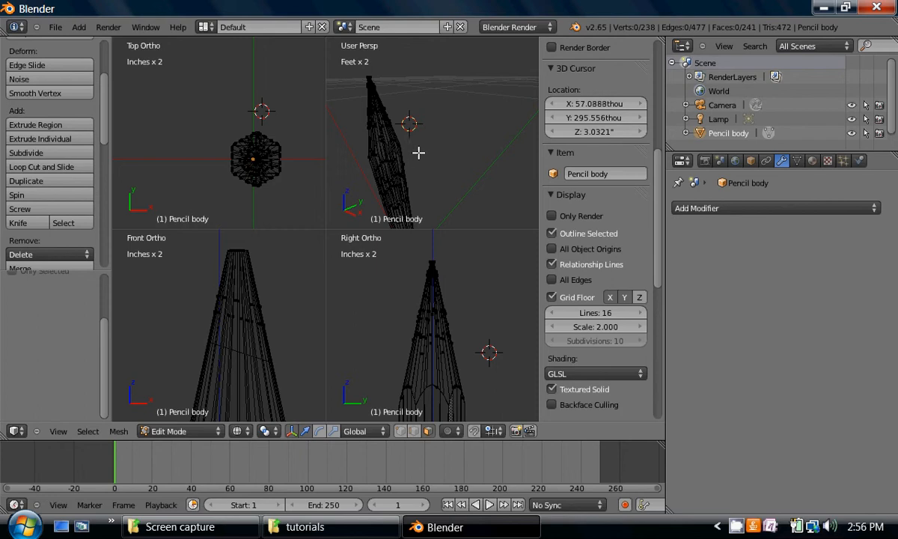
{"action": "key", "text": "z"}
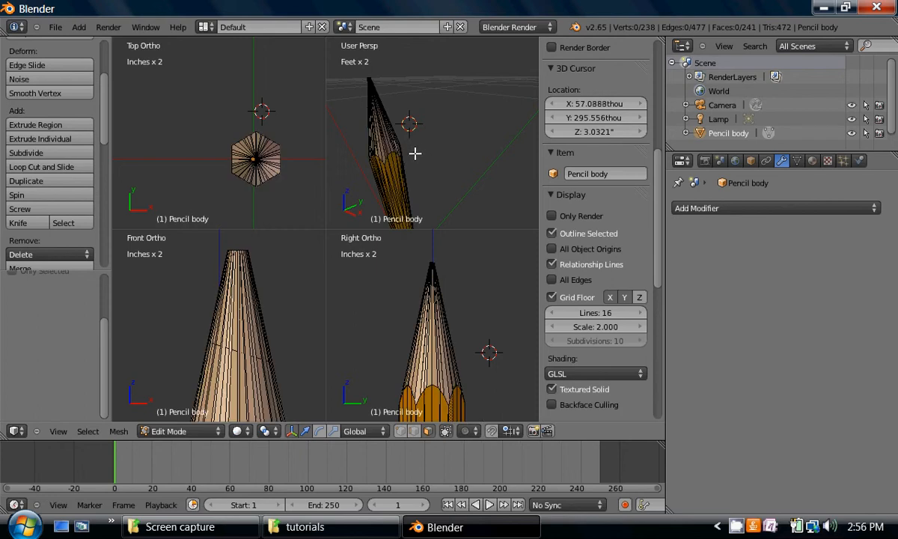
{"action": "mouse_move", "coordinate": [414, 152]}
{"action": "middle_mouse_down", "text": "shift"}
{"action": "mouse_move", "coordinate": [473, 174]}
{"action": "mouse_move", "coordinate": [451, 169]}
{"action": "middle_mouse_up", "text": "shift"}
{"action": "scroll", "coordinate": [450, 169], "scroll_direction": "up", "scroll_amount": 4}
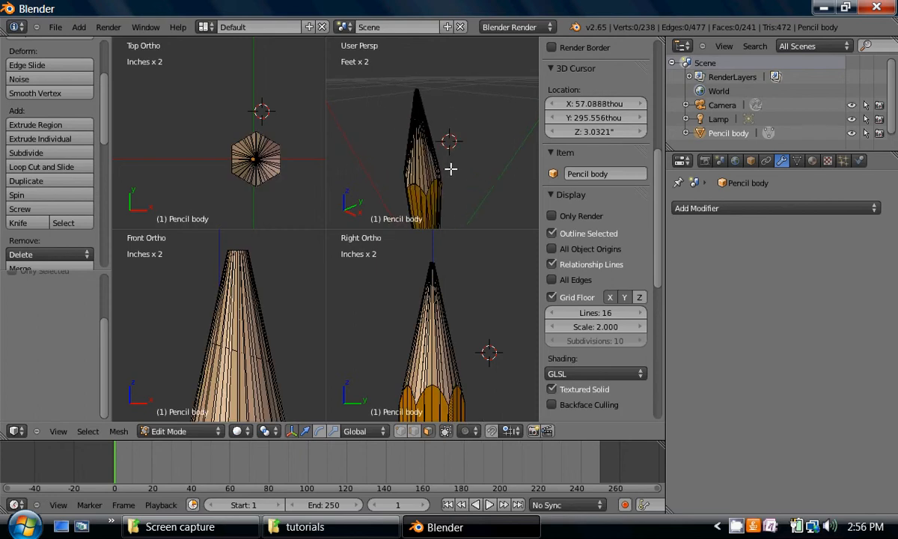
{"action": "scroll", "coordinate": [450, 169], "scroll_direction": "down", "scroll_amount": 1}
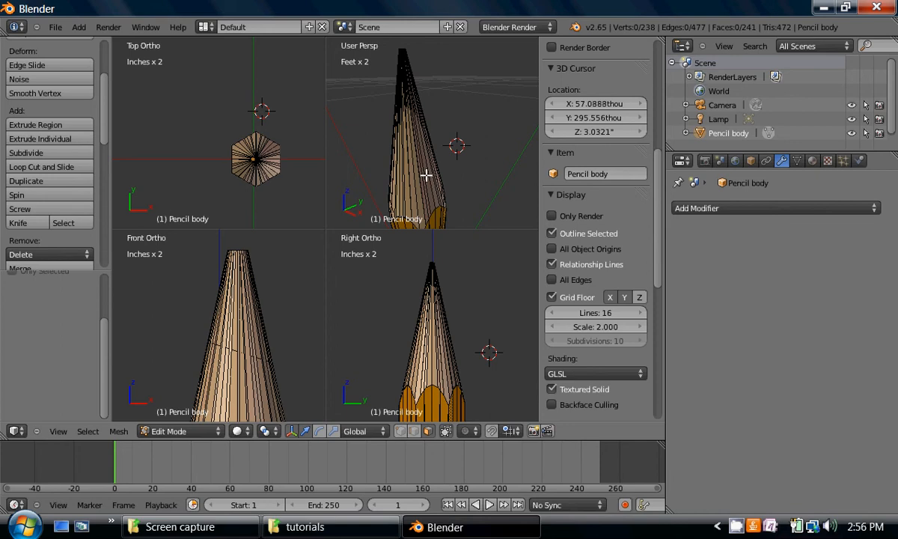
{"action": "mouse_move", "coordinate": [421, 168]}
{"action": "middle_mouse_down"}
{"action": "mouse_move", "coordinate": [458, 182]}
{"action": "mouse_move", "coordinate": [445, 176]}
{"action": "mouse_move", "coordinate": [457, 180]}
{"action": "mouse_move", "coordinate": [481, 156]}
{"action": "mouse_move", "coordinate": [476, 173]}
{"action": "mouse_move", "coordinate": [514, 168]}
{"action": "mouse_move", "coordinate": [501, 104]}
{"action": "mouse_move", "coordinate": [457, 122]}
{"action": "mouse_move", "coordinate": [316, 120]}
{"action": "mouse_move", "coordinate": [398, 132]}
{"action": "mouse_move", "coordinate": [404, 117]}
{"action": "mouse_move", "coordinate": [430, 123]}
{"action": "mouse_move", "coordinate": [422, 160]}
{"action": "mouse_move", "coordinate": [390, 124]}
{"action": "mouse_move", "coordinate": [451, 144]}
{"action": "mouse_move", "coordinate": [460, 110]}
{"action": "middle_mouse_up"}
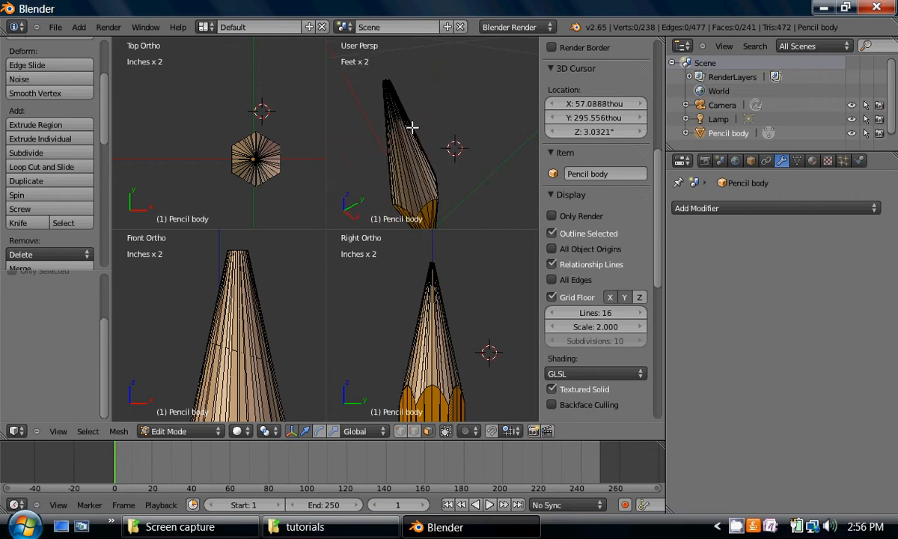
{"action": "mouse_move", "coordinate": [411, 127]}
{"action": "middle_mouse_down"}
{"action": "mouse_move", "coordinate": [475, 122]}
{"action": "mouse_move", "coordinate": [467, 118]}
{"action": "middle_mouse_up"}
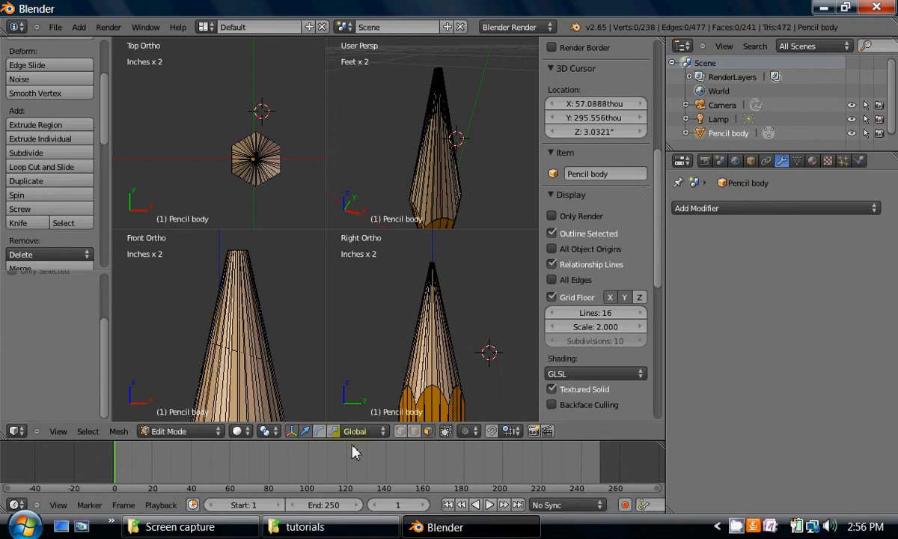
Try to box-select the tip faces above the knife cut in face select mode, in the front view.
{"action": "left_click", "coordinate": [427, 431]}
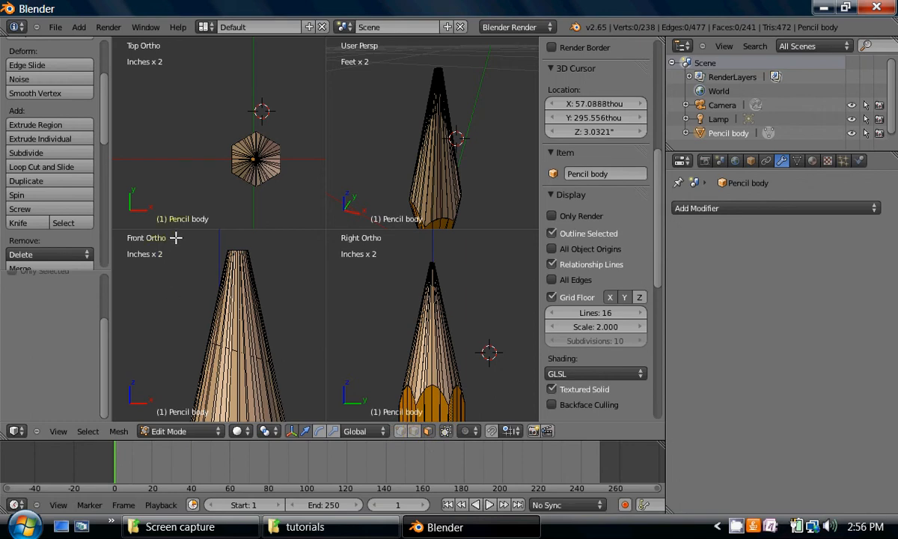
{"action": "key", "text": "b"}
{"action": "mouse_move", "coordinate": [174, 236]}
{"action": "left_mouse_down"}
{"action": "mouse_move", "coordinate": [298, 377]}
{"action": "mouse_move", "coordinate": [313, 376]}
{"action": "left_mouse_up"}
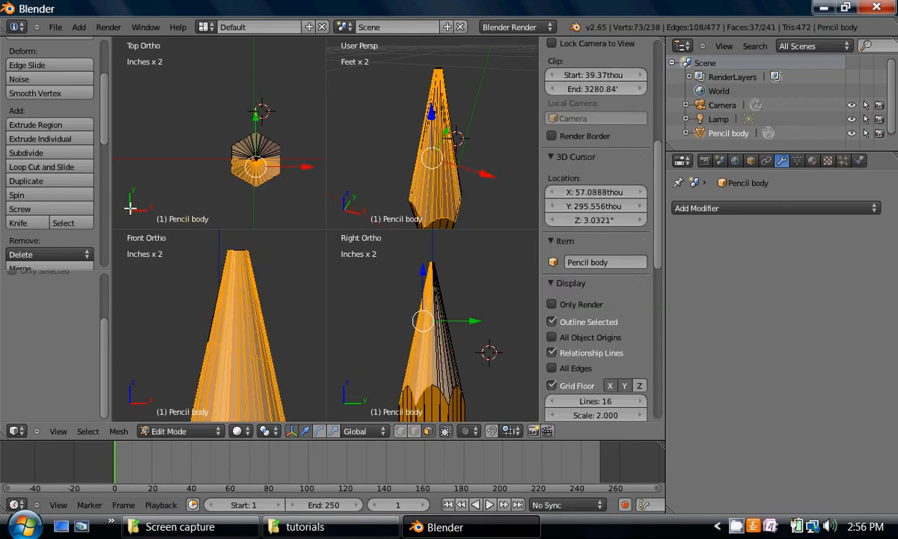
{"action": "mouse_move", "coordinate": [520, 161]}
{"action": "middle_mouse_down"}
{"action": "mouse_move", "coordinate": [495, 172]}
{"action": "mouse_move", "coordinate": [361, 160]}
{"action": "mouse_move", "coordinate": [464, 145]}
{"action": "middle_mouse_up"}
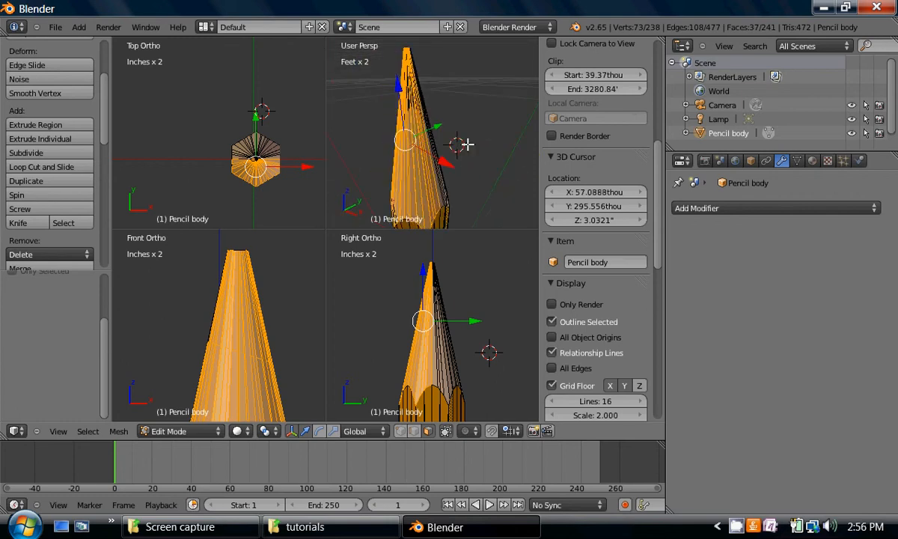
Turn off limiting the selection to visible geometry, clear the selection and box-select the tip faces above the knife cut.
{"action": "left_click", "coordinate": [446, 434]}
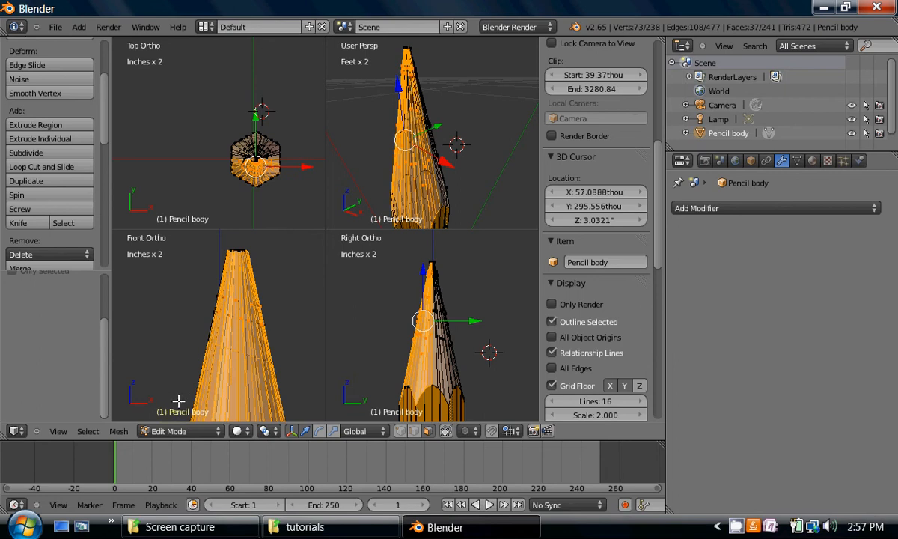
{"action": "key", "text": "a"}
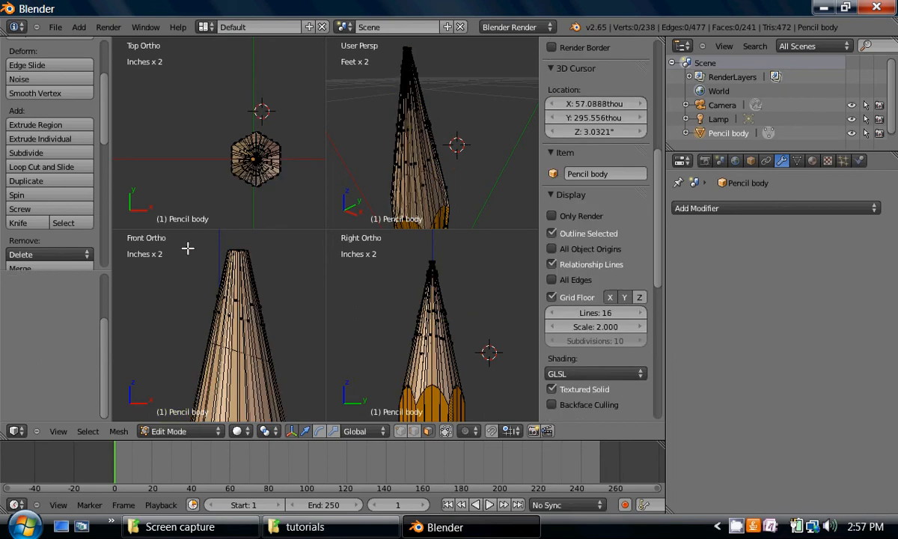
{"action": "key", "text": "b"}
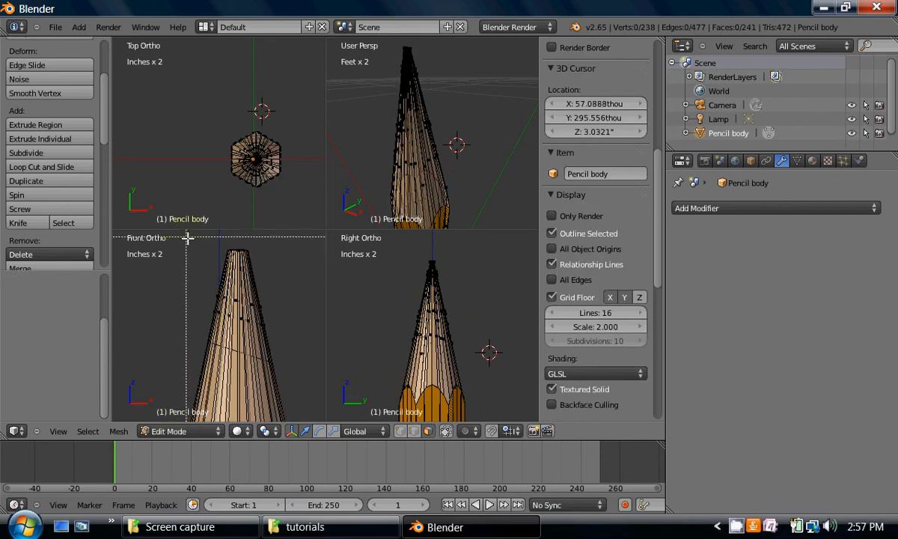
{"action": "mouse_move", "coordinate": [186, 237]}
{"action": "left_mouse_down"}
{"action": "mouse_move", "coordinate": [225, 310]}
{"action": "mouse_move", "coordinate": [289, 372]}
{"action": "left_mouse_up"}
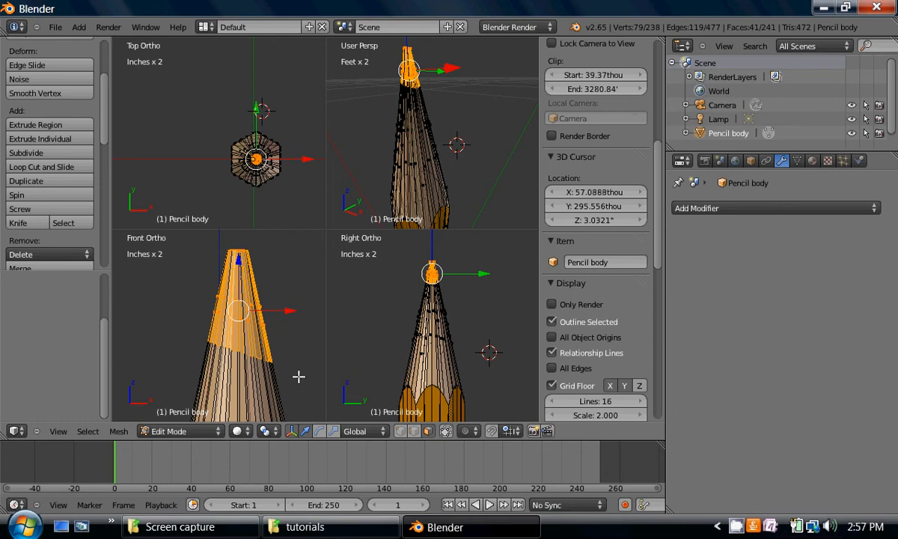
{"action": "scroll", "coordinate": [426, 92], "scroll_direction": "up", "scroll_amount": 3}
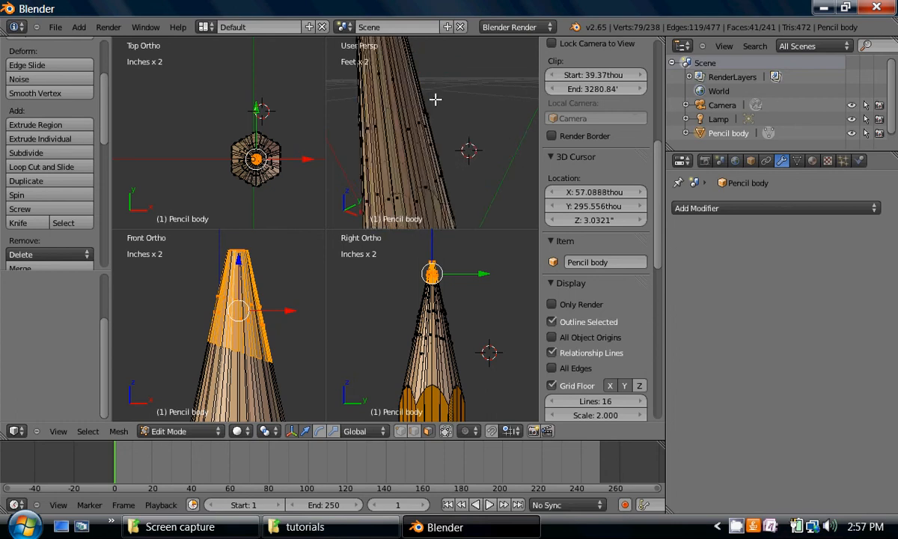
Examine the selected tip faces above the knife cut up close in the perspective view, including enlarged to a single view.
{"action": "mouse_move", "coordinate": [459, 99]}
{"action": "middle_mouse_down", "text": "shift"}
{"action": "mouse_move", "coordinate": [466, 160]}
{"action": "mouse_move", "coordinate": [447, 171]}
{"action": "mouse_move", "coordinate": [457, 220]}
{"action": "mouse_move", "coordinate": [473, 153]}
{"action": "mouse_move", "coordinate": [453, 176]}
{"action": "mouse_move", "coordinate": [467, 174]}
{"action": "mouse_move", "coordinate": [436, 156]}
{"action": "middle_mouse_up", "text": "shift"}
{"action": "scroll", "coordinate": [437, 156], "scroll_direction": "up", "scroll_amount": 3}
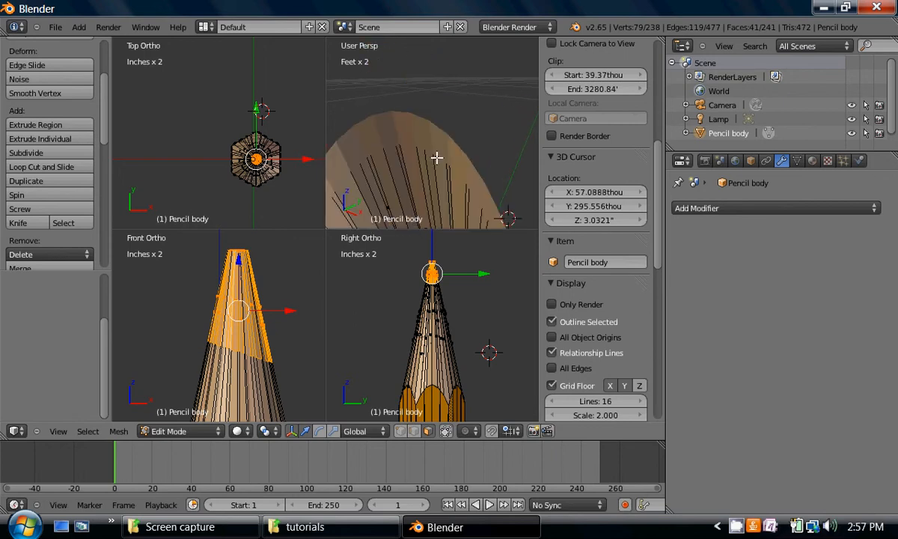
{"action": "scroll", "coordinate": [436, 157], "scroll_direction": "down", "scroll_amount": 3}
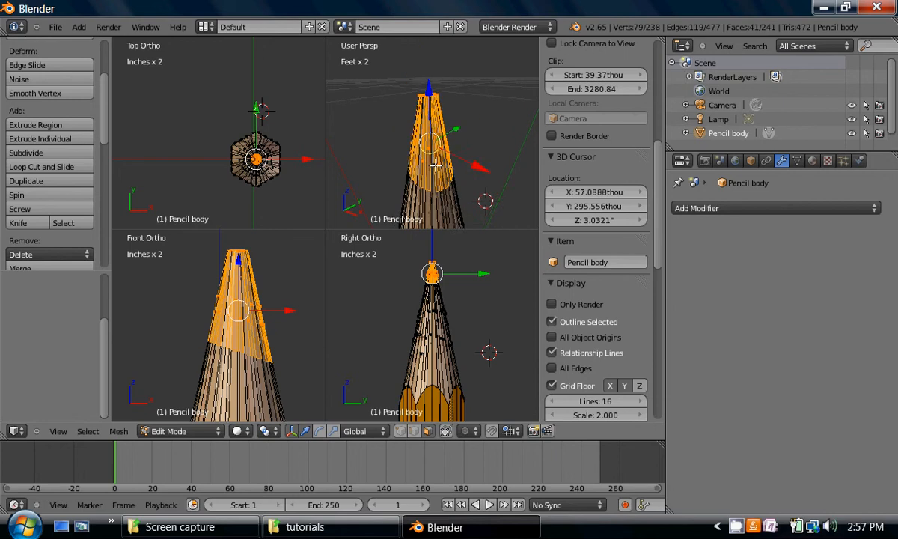
{"action": "scroll", "coordinate": [434, 159], "scroll_direction": "up", "scroll_amount": 3}
{"action": "scroll", "coordinate": [435, 166], "scroll_direction": "down", "scroll_amount": 3}
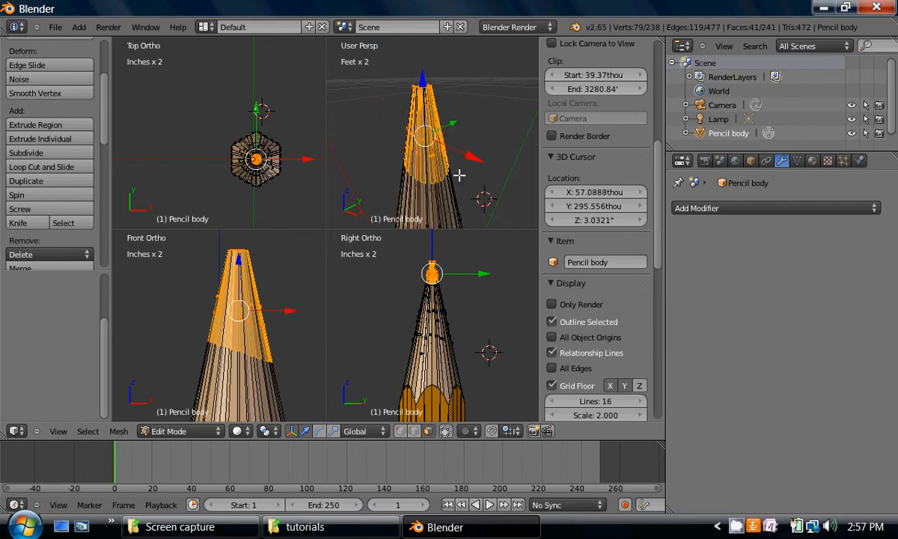
{"action": "scroll", "coordinate": [458, 175], "scroll_direction": "up", "scroll_amount": 2}
{"action": "scroll", "coordinate": [455, 180], "scroll_direction": "down", "scroll_amount": 2}
{"action": "key", "text": "ctrl+alt+q"}
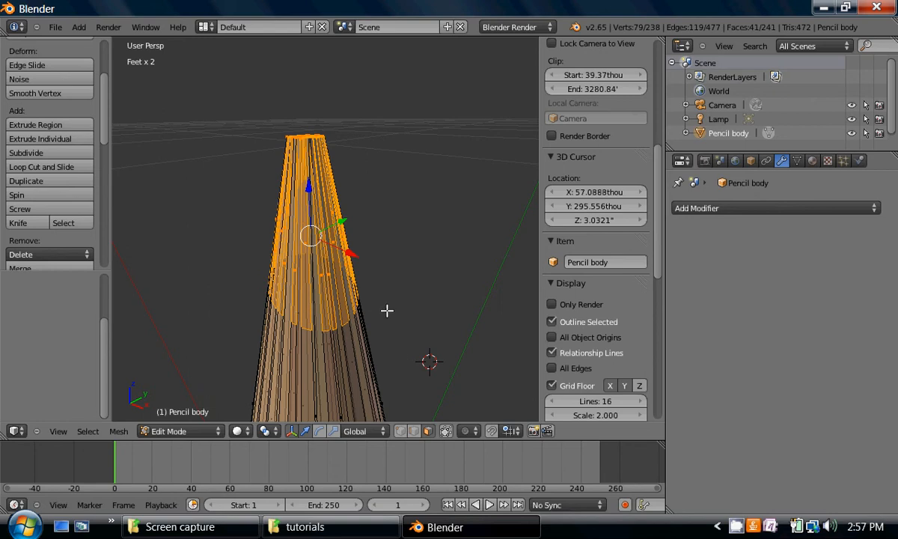
{"action": "mouse_move", "coordinate": [388, 313]}
{"action": "middle_mouse_down"}
{"action": "mouse_move", "coordinate": [407, 294]}
{"action": "mouse_move", "coordinate": [407, 304]}
{"action": "mouse_move", "coordinate": [347, 306]}
{"action": "mouse_move", "coordinate": [357, 299]}
{"action": "mouse_move", "coordinate": [345, 298]}
{"action": "mouse_move", "coordinate": [351, 305]}
{"action": "middle_mouse_up"}
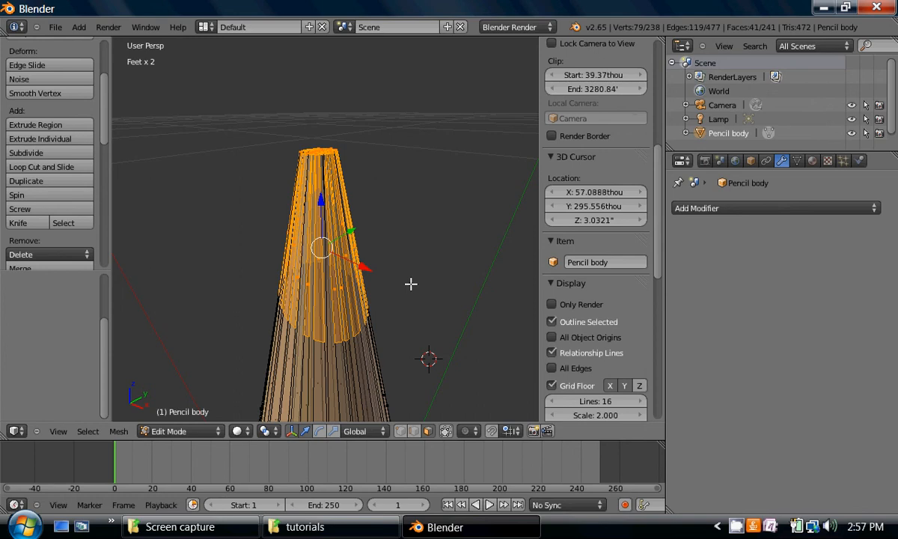
Undo the tip face selection and the knife cut, and return to the four-view layout.
{"action": "key", "text": "ctrl+z"}
{"action": "key", "text": "ctrl+z"}
{"action": "key", "text": "ctrl+z"}
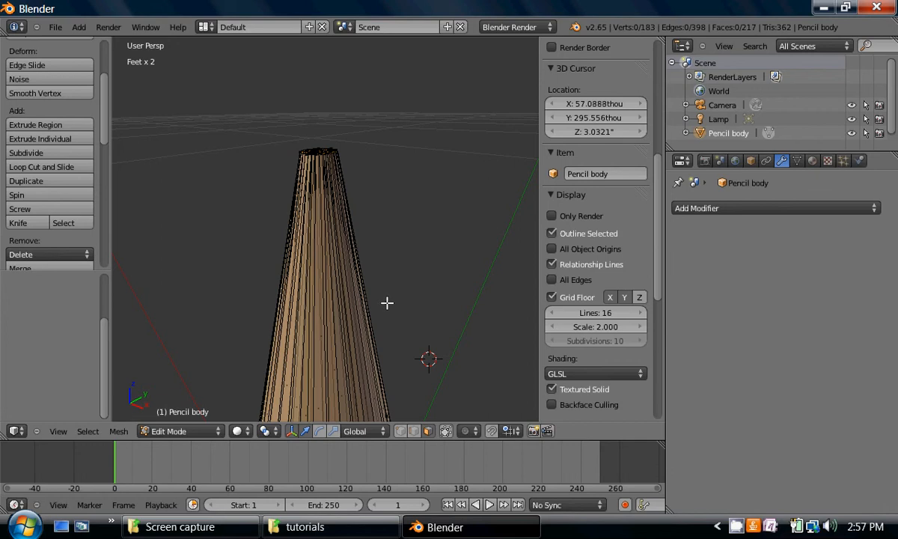
{"action": "key", "text": "ctrl+alt+q"}
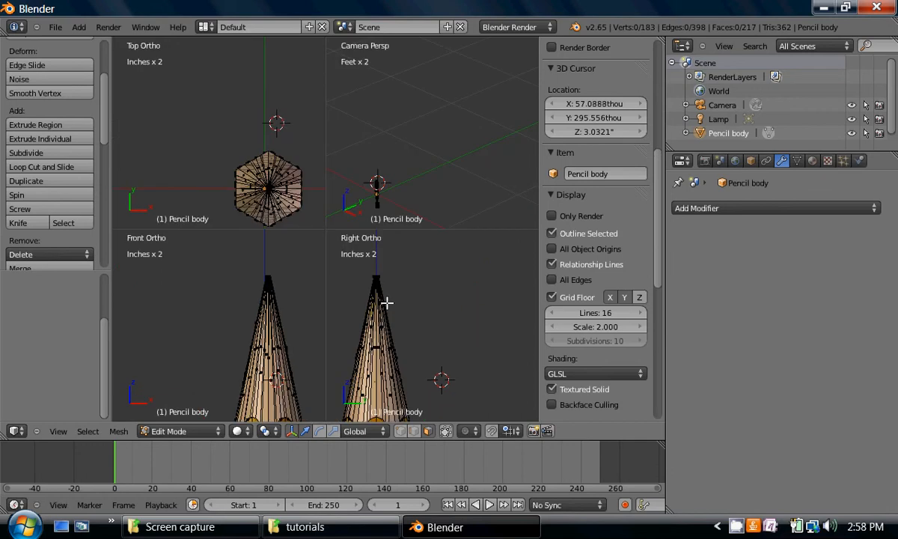
Switch to wireframe shading and place the 3D cursor at the pencil's centre in the top view, about X 3.5 thou, Y -10.5 thou.
{"action": "scroll", "coordinate": [427, 337], "scroll_direction": "up", "scroll_amount": 1}
{"action": "middle_click_drag", "start_coordinate": [427, 337], "coordinate": [489, 321], "text": "shift"}
{"action": "middle_click_drag", "start_coordinate": [282, 330], "coordinate": [249, 315], "text": "shift"}
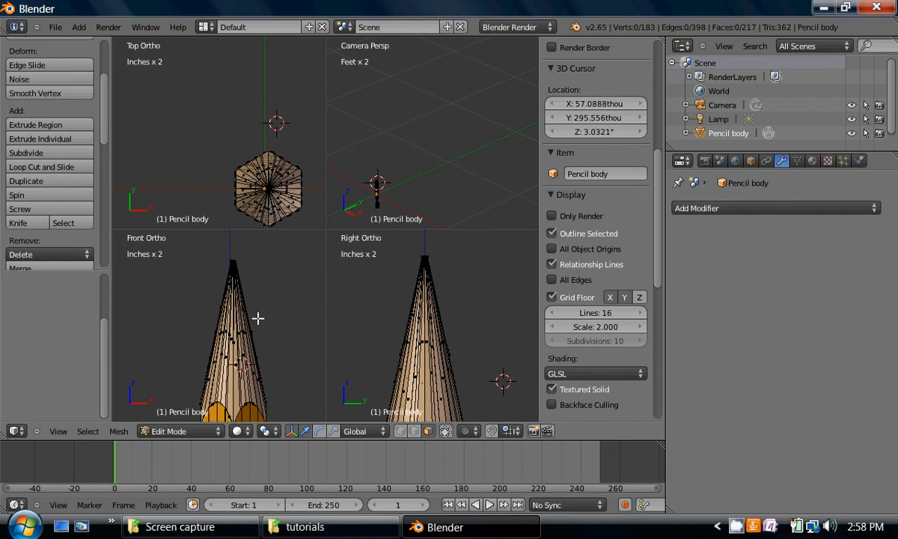
{"action": "key", "text": "z"}
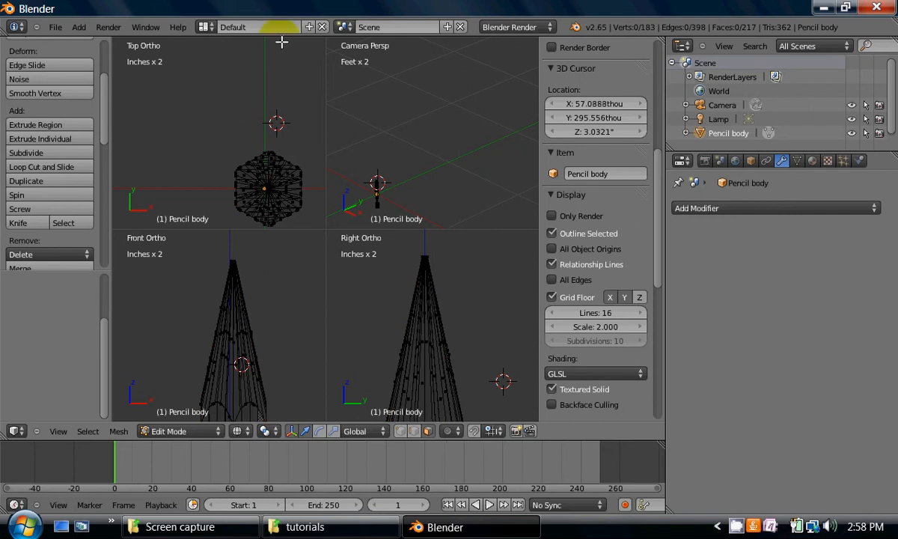
{"action": "left_click", "coordinate": [234, 150]}
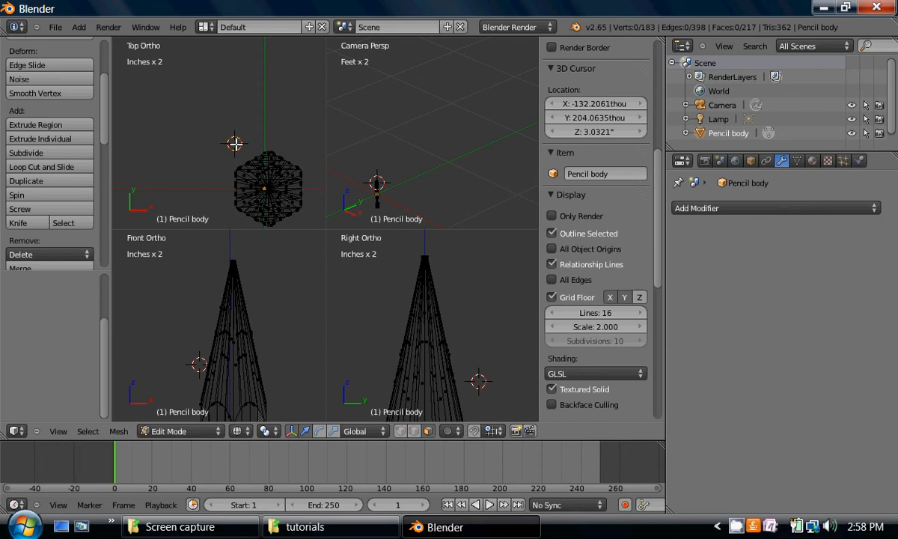
{"action": "left_click", "coordinate": [265, 190]}
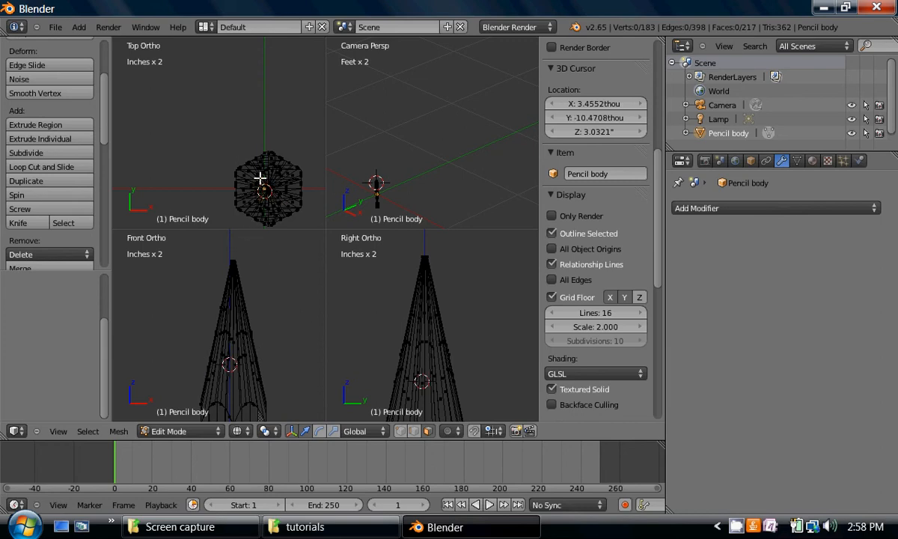
{"action": "middle_click_drag", "start_coordinate": [244, 167], "coordinate": [211, 143], "text": "shift"}
{"action": "scroll", "coordinate": [234, 324], "scroll_direction": "up", "scroll_amount": 1}
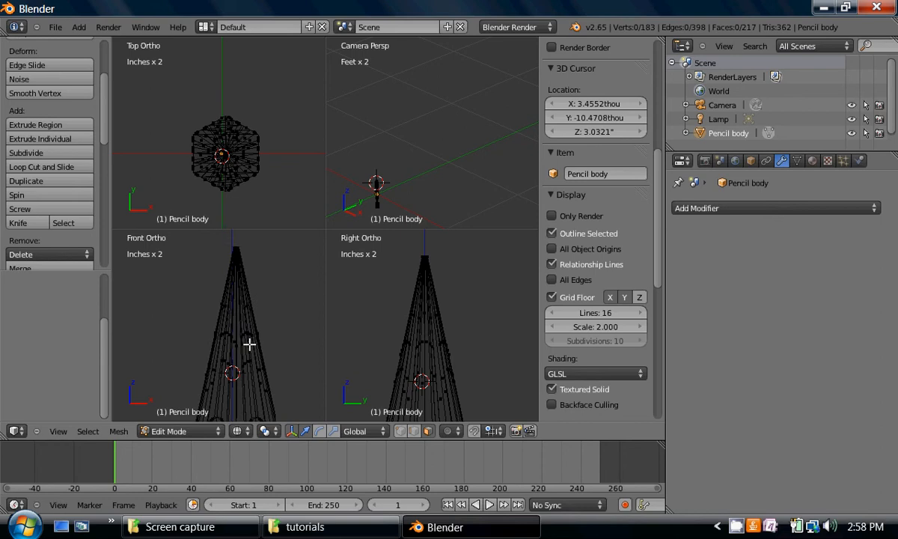
{"action": "scroll", "coordinate": [301, 340], "scroll_direction": "down", "scroll_amount": 1}
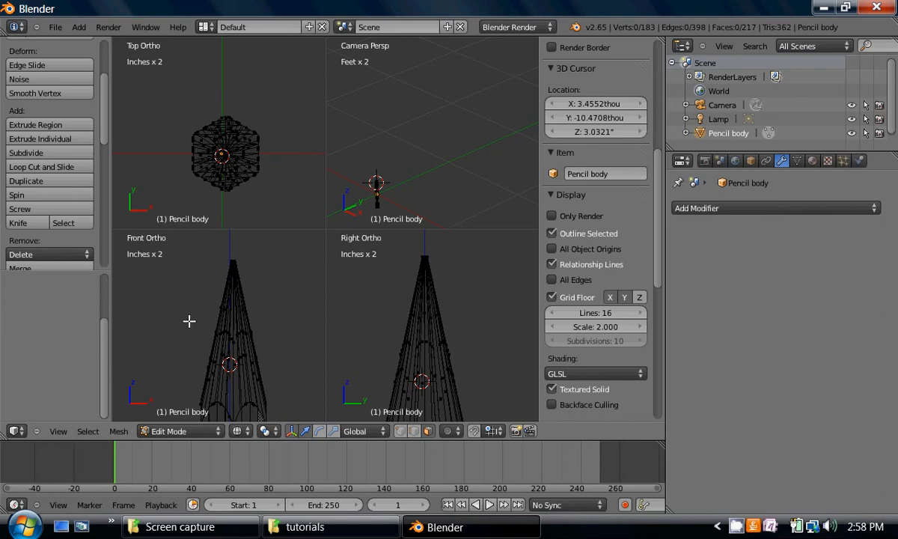
{"action": "key", "text": "k"}
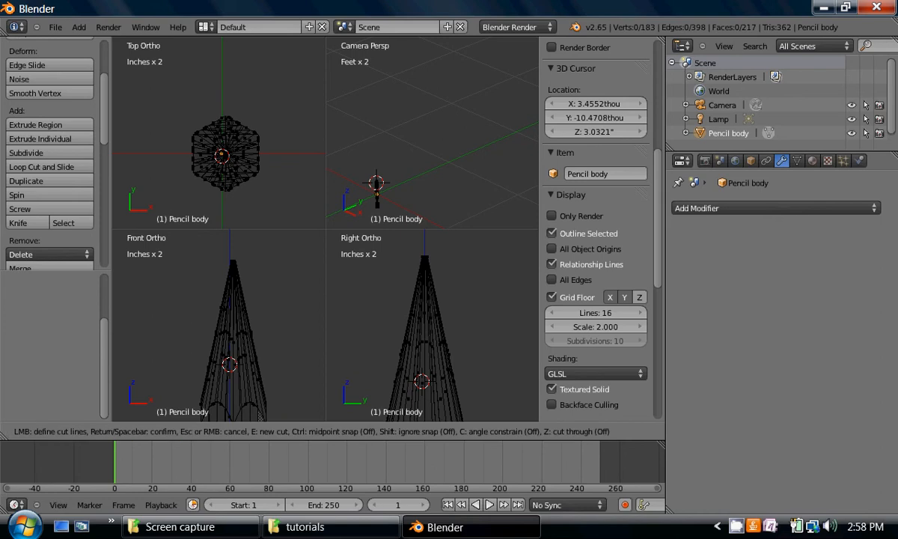
{"action": "left_click", "coordinate": [204, 300]}
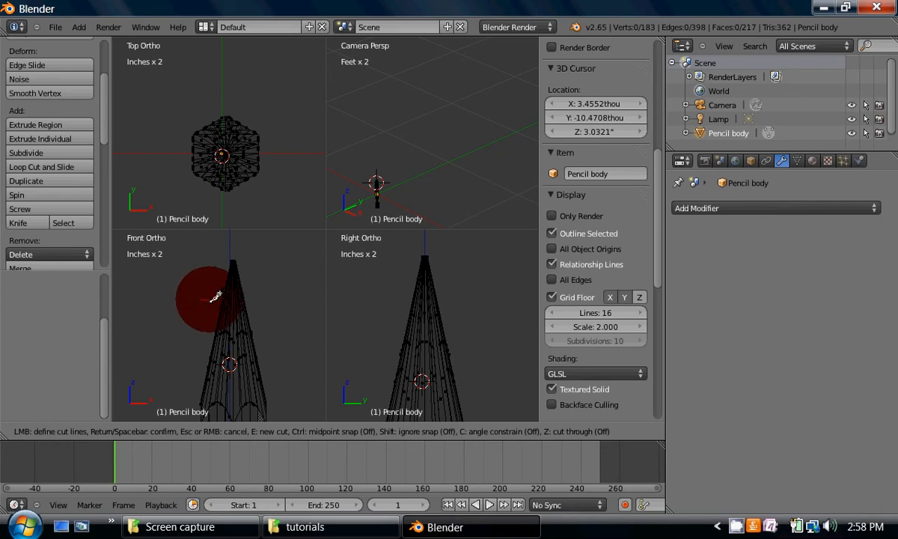
{"action": "left_click", "coordinate": [199, 306]}
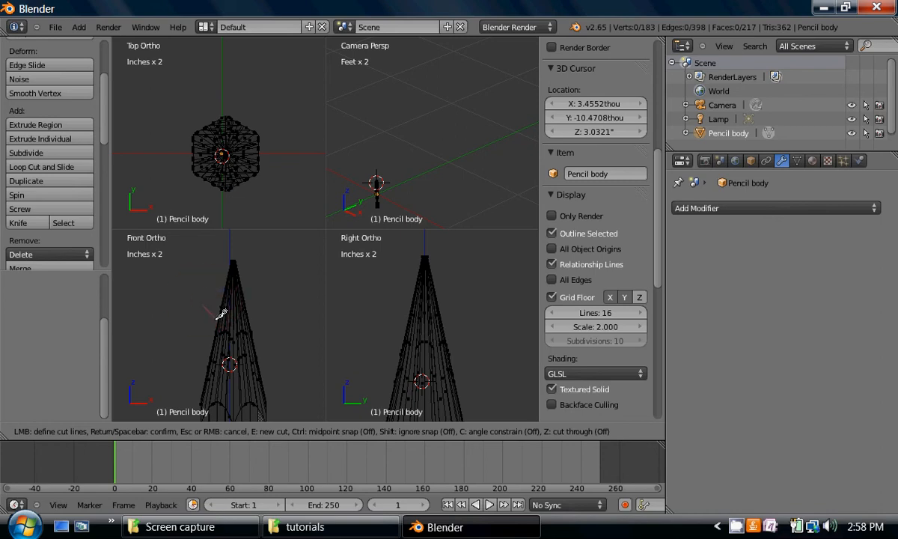
{"action": "key", "text": "Escape"}
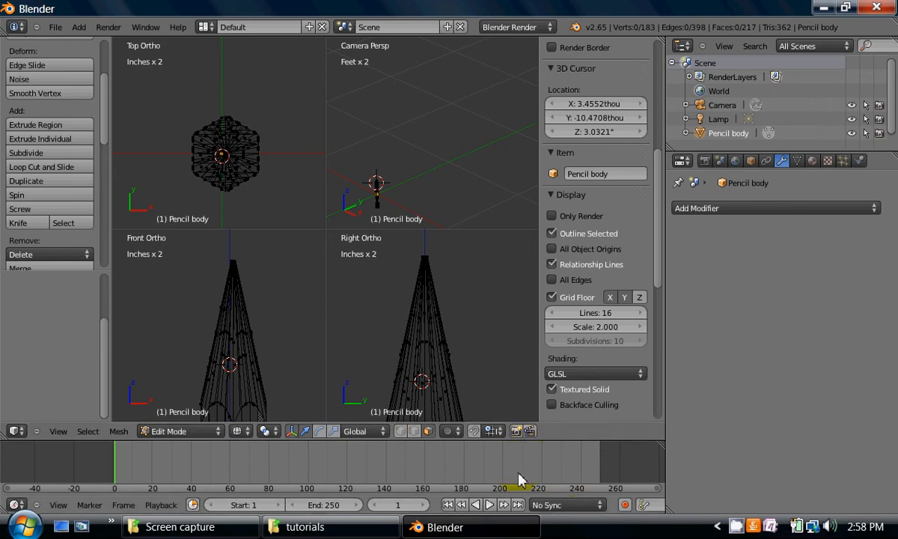
Knife-cut a slightly slanted line across the pencil tip in the front view with cut through turned on.
{"action": "key", "text": "k"}
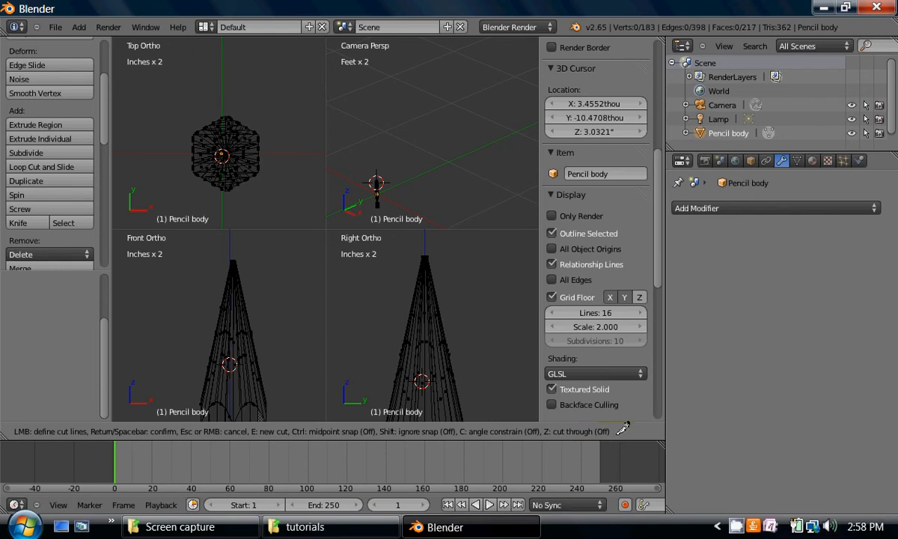
{"action": "key", "text": "z"}
{"action": "left_click", "coordinate": [197, 292]}
{"action": "left_click", "coordinate": [239, 297]}
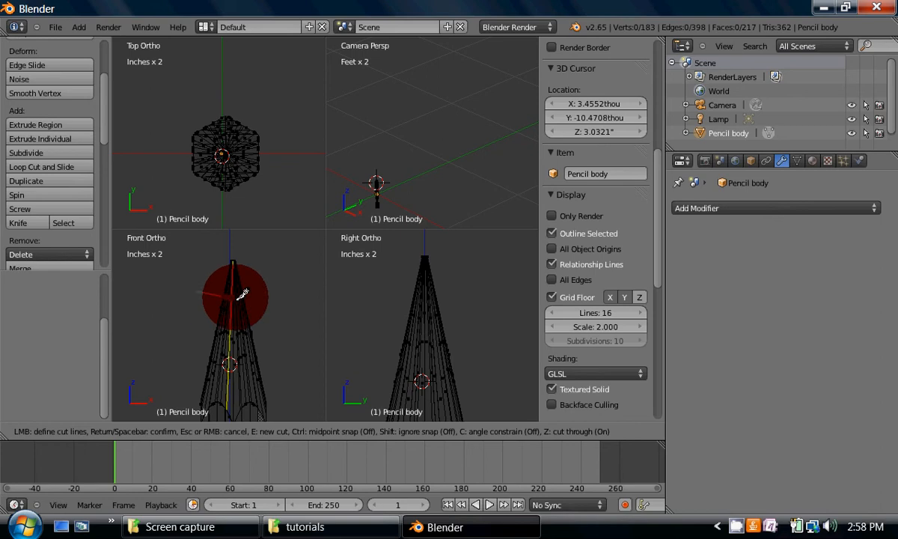
{"action": "left_click", "coordinate": [266, 299]}
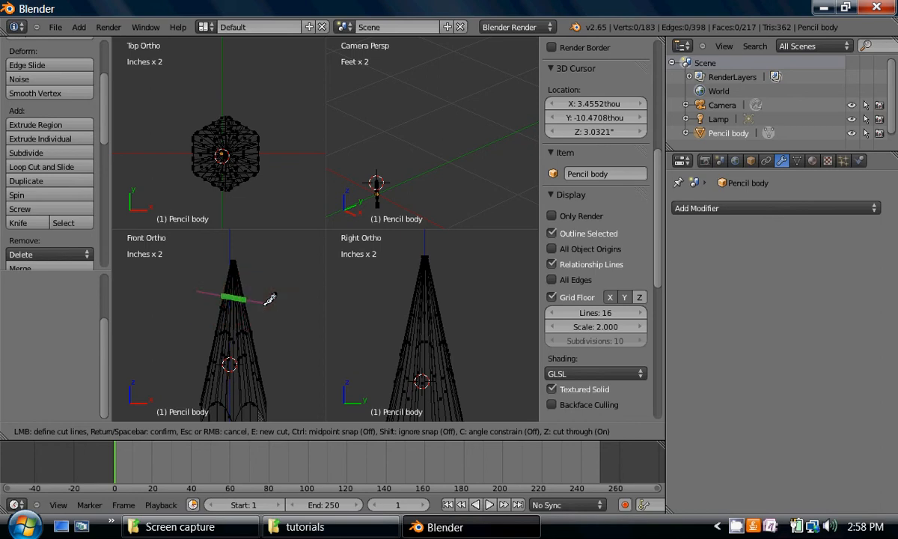
{"action": "key", "text": "e"}
{"action": "key", "text": "Return"}
Examine the wireframe of the new knife cut around the pencil tip in the front, right and user views.
{"action": "scroll", "coordinate": [260, 305], "scroll_direction": "up", "scroll_amount": 5}
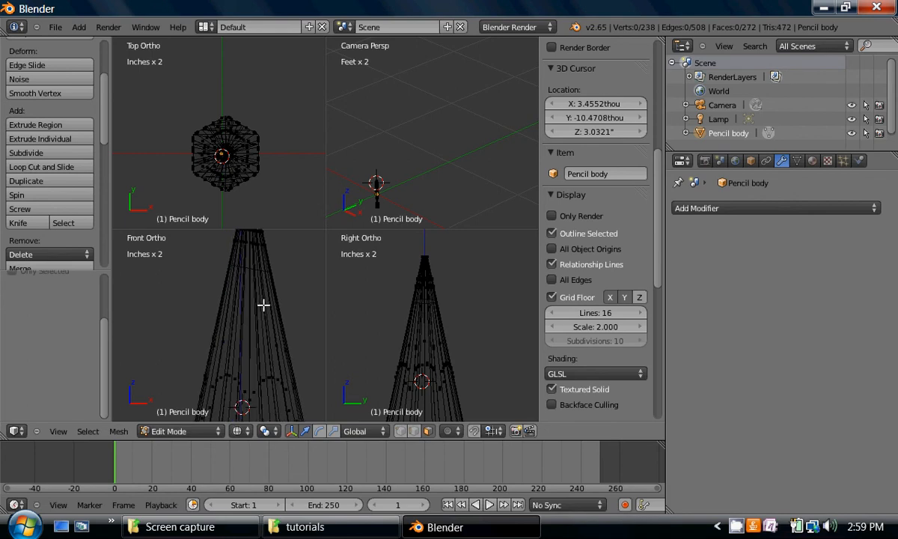
{"action": "scroll", "coordinate": [283, 298], "scroll_direction": "down", "scroll_amount": 2}
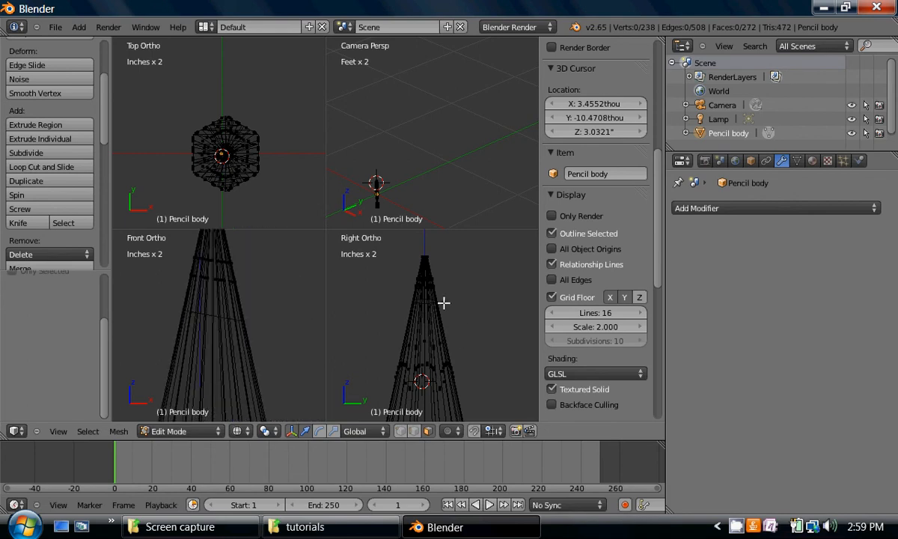
{"action": "scroll", "coordinate": [441, 306], "scroll_direction": "up", "scroll_amount": 3}
{"action": "middle_click_drag", "start_coordinate": [424, 290], "coordinate": [430, 335], "text": "shift"}
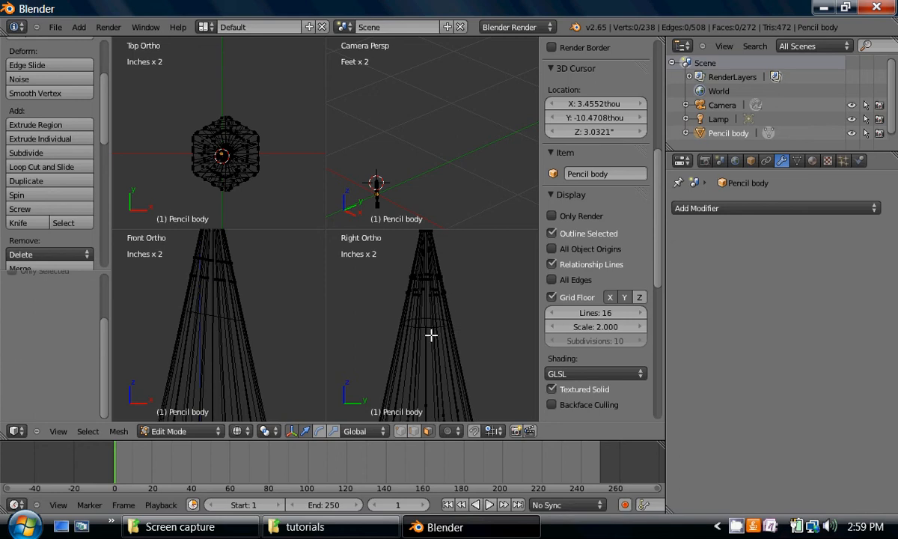
{"action": "mouse_move", "coordinate": [368, 168]}
{"action": "middle_mouse_down", "text": "shift"}
{"action": "mouse_move", "coordinate": [356, 199]}
{"action": "mouse_move", "coordinate": [426, 180]}
{"action": "middle_mouse_up", "text": "shift"}
{"action": "middle_click", "coordinate": [426, 181]}
{"action": "scroll", "coordinate": [426, 187], "scroll_direction": "up", "scroll_amount": 8}
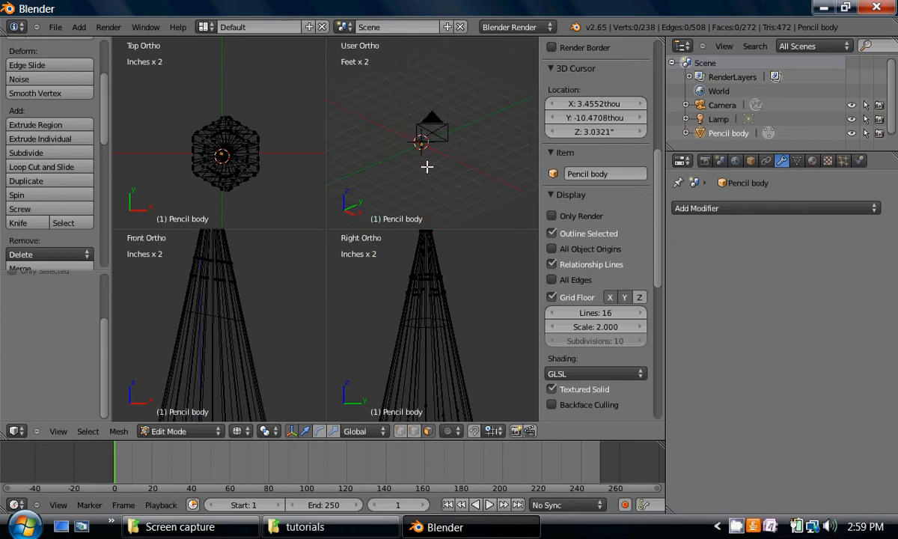
{"action": "scroll", "coordinate": [424, 166], "scroll_direction": "up", "scroll_amount": 6}
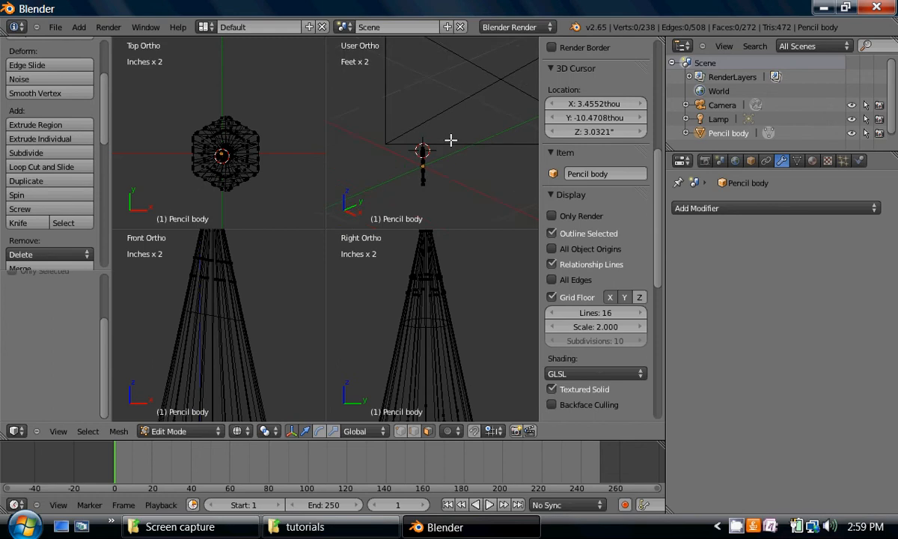
{"action": "scroll", "coordinate": [435, 165], "scroll_direction": "up", "scroll_amount": 5}
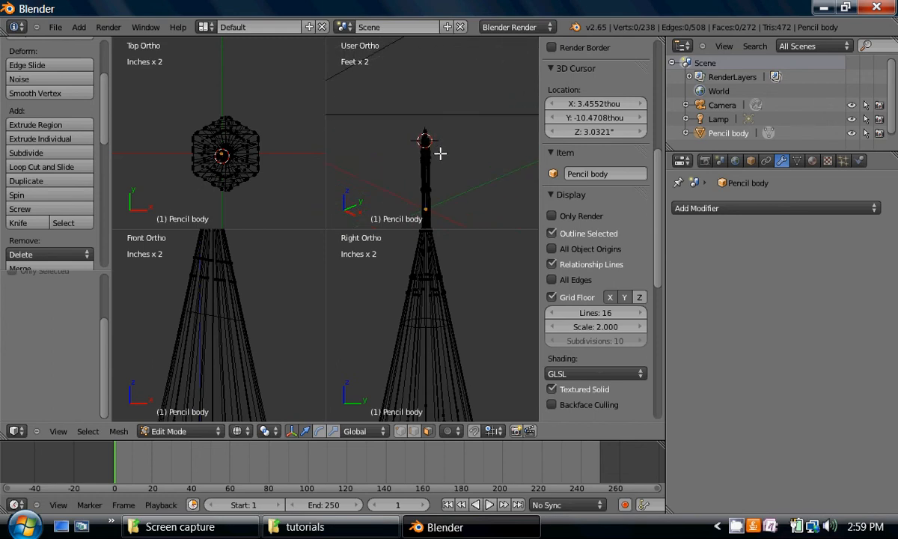
{"action": "scroll", "coordinate": [438, 159], "scroll_direction": "up", "scroll_amount": 5}
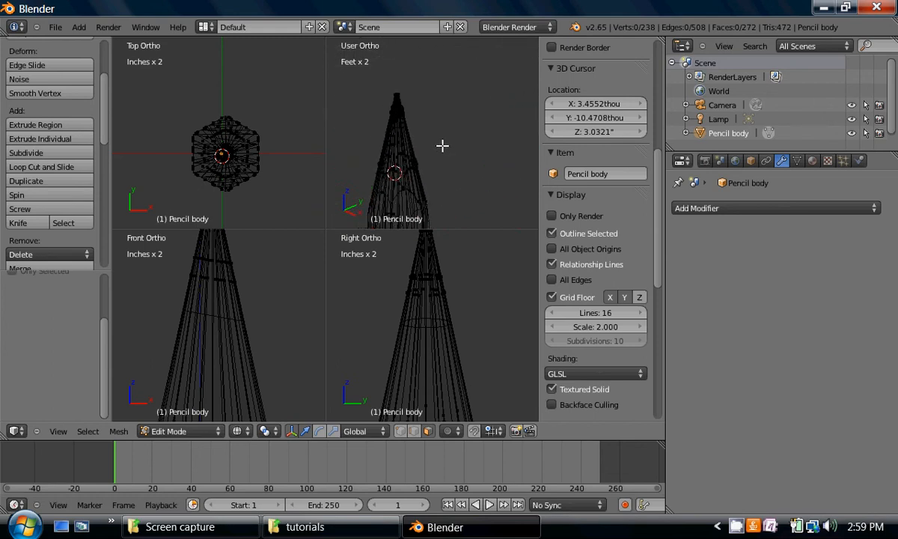
Return to solid shading and inspect the cut pencil tip in the user and front views.
{"action": "key", "text": "z"}
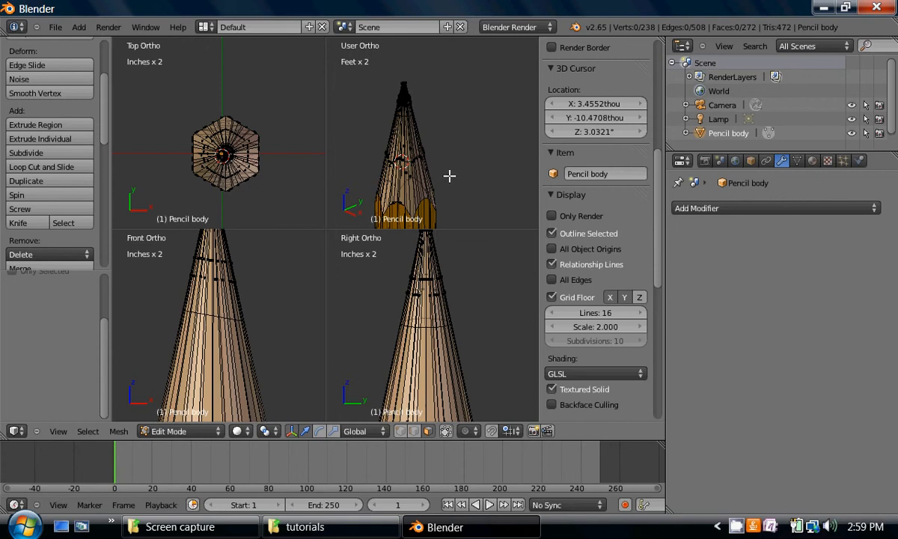
{"action": "mouse_move", "coordinate": [449, 175]}
{"action": "middle_mouse_down"}
{"action": "mouse_move", "coordinate": [401, 172]}
{"action": "mouse_move", "coordinate": [357, 192]}
{"action": "mouse_move", "coordinate": [368, 181]}
{"action": "mouse_move", "coordinate": [463, 188]}
{"action": "mouse_move", "coordinate": [333, 190]}
{"action": "middle_mouse_up"}
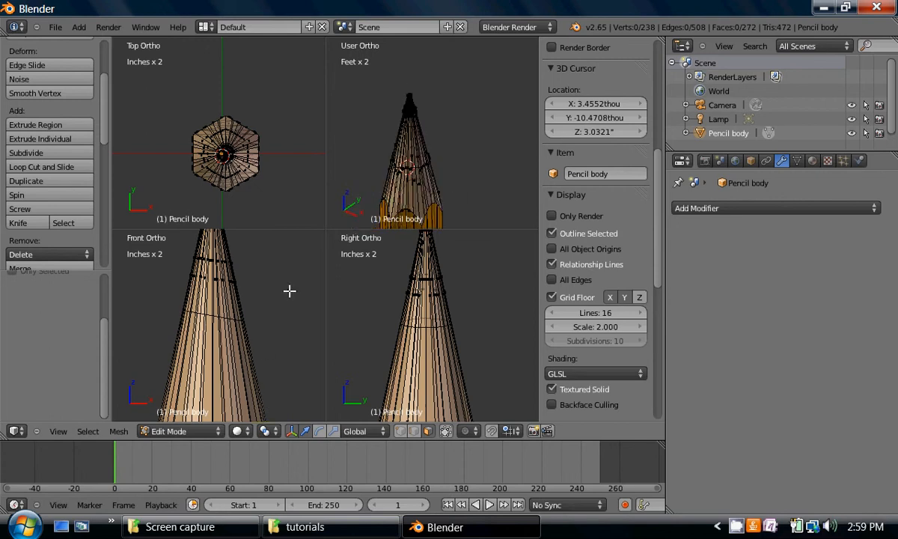
{"action": "middle_click_drag", "start_coordinate": [290, 291], "coordinate": [289, 343], "text": "shift"}
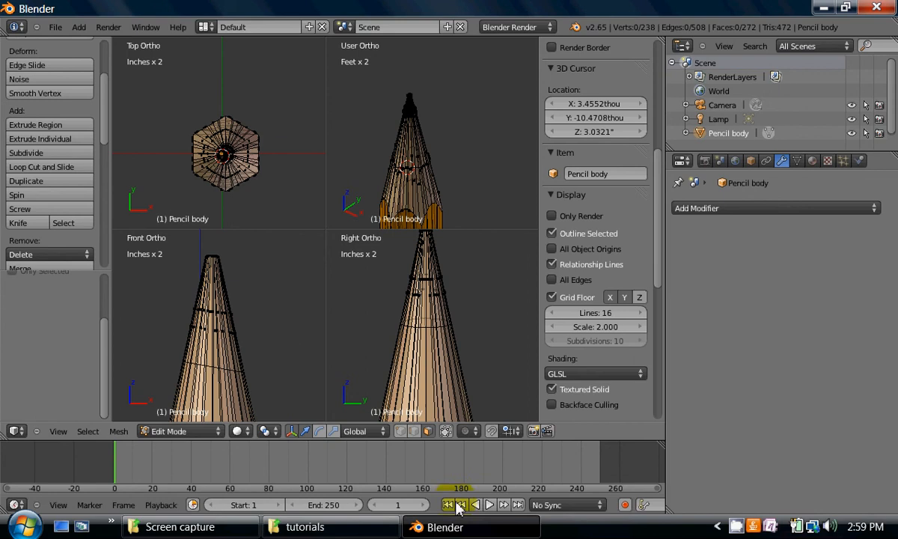
Toggle limiting the selection to visible geometry on and off to compare the display, leaving it turned on.
{"action": "left_click", "coordinate": [445, 433]}
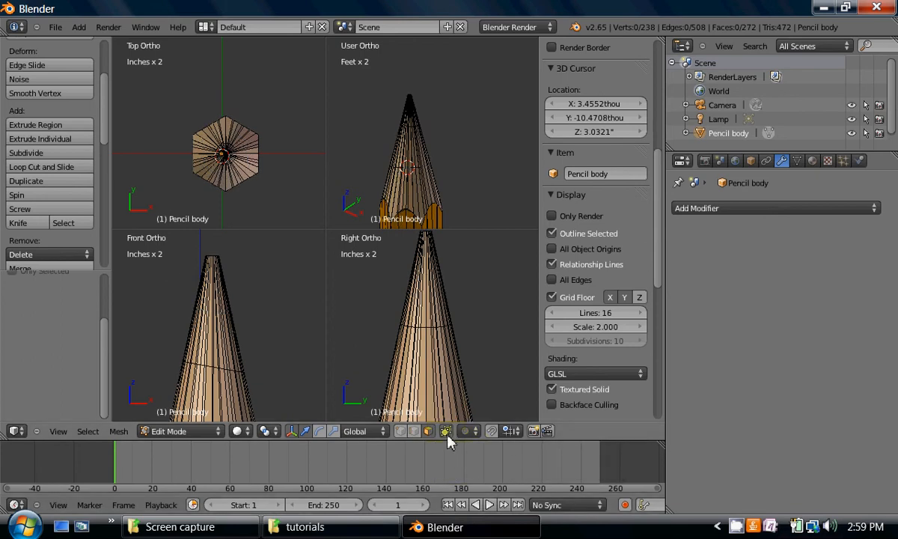
{"action": "left_click", "coordinate": [446, 432]}
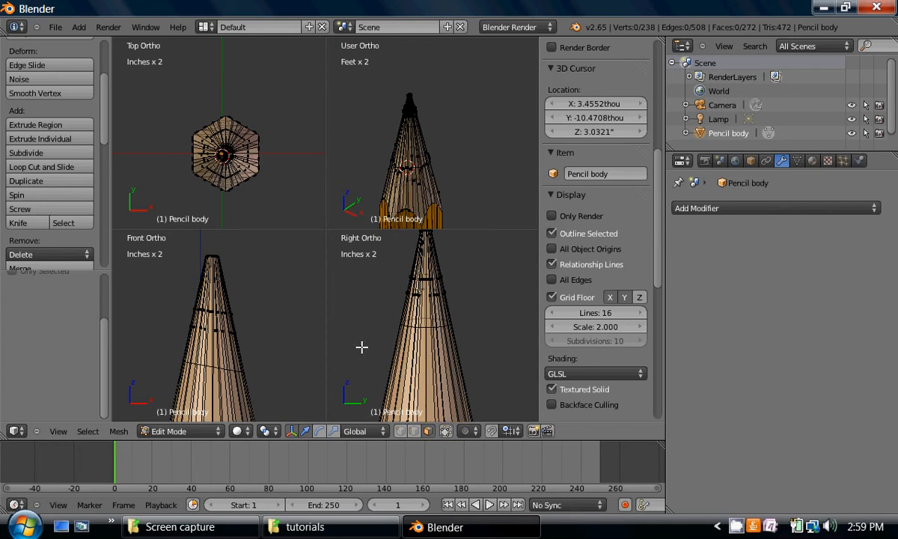
{"action": "left_click", "coordinate": [445, 433]}
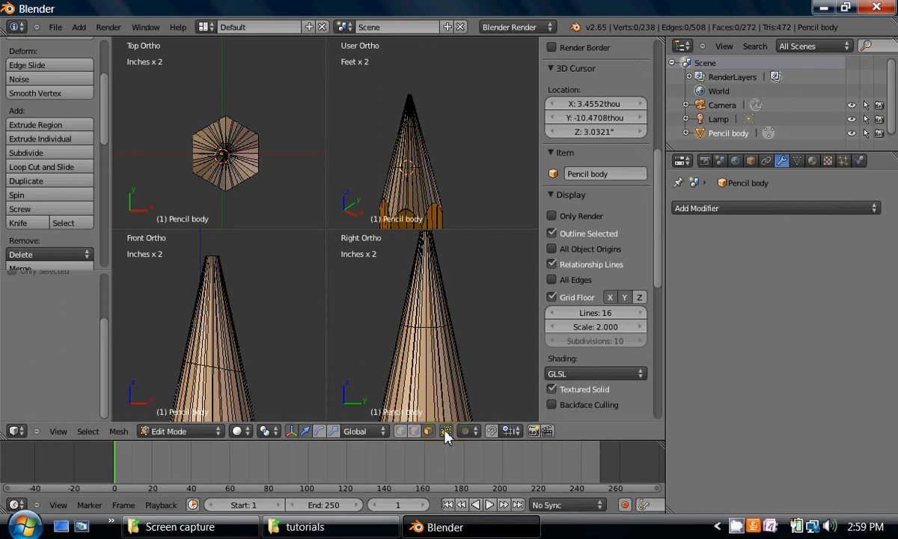
{"action": "left_click", "coordinate": [445, 434]}
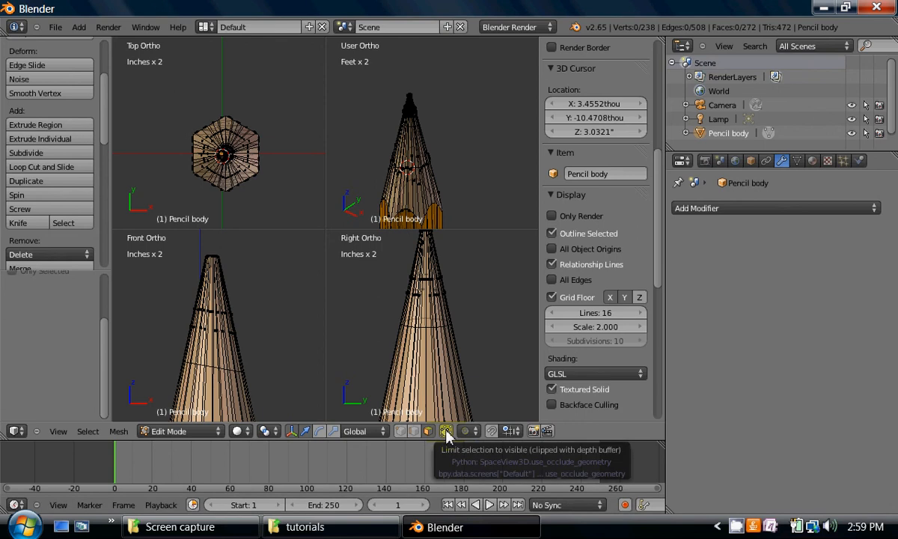
{"action": "left_click", "coordinate": [446, 432]}
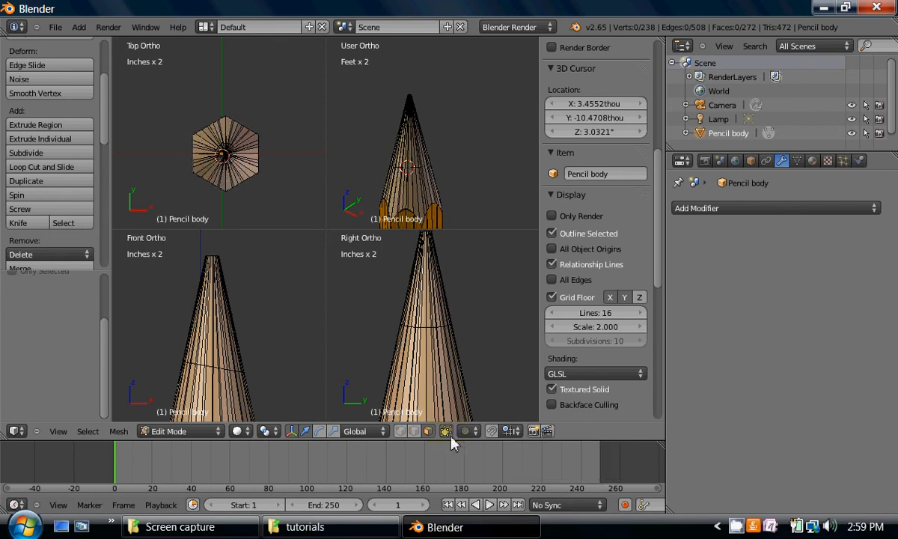
Box-select all faces of the lead tip above the knife cut in the front view, including those hidden behind.
{"action": "left_click", "coordinate": [446, 431]}
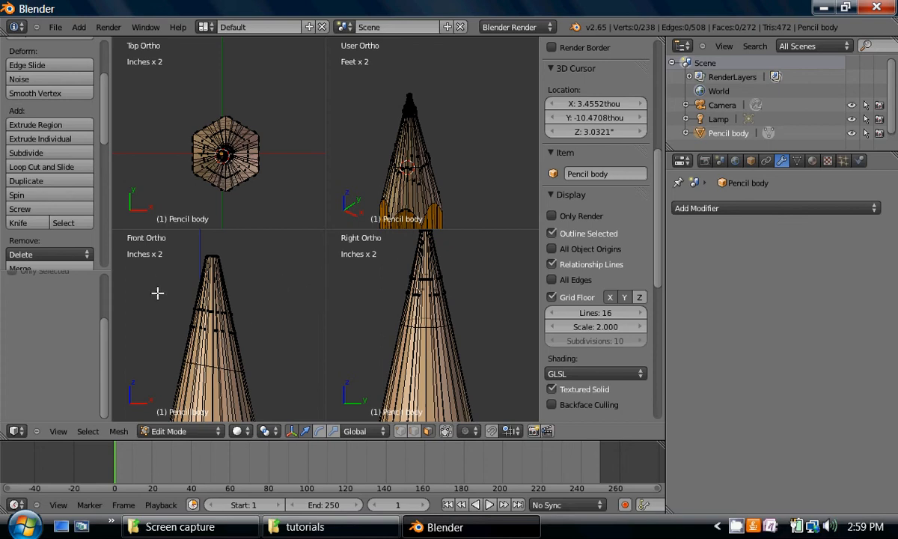
{"action": "key", "text": "b"}
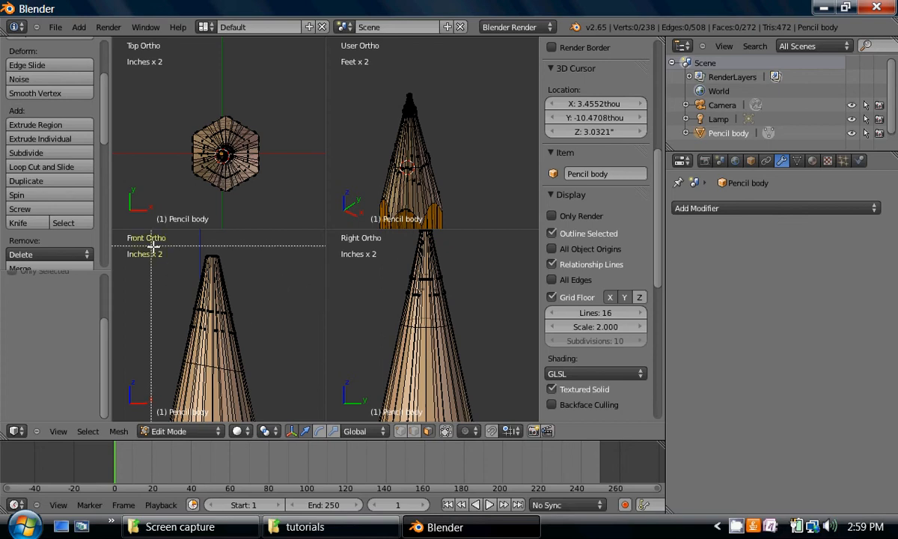
{"action": "left_click_drag", "start_coordinate": [153, 243], "coordinate": [290, 386]}
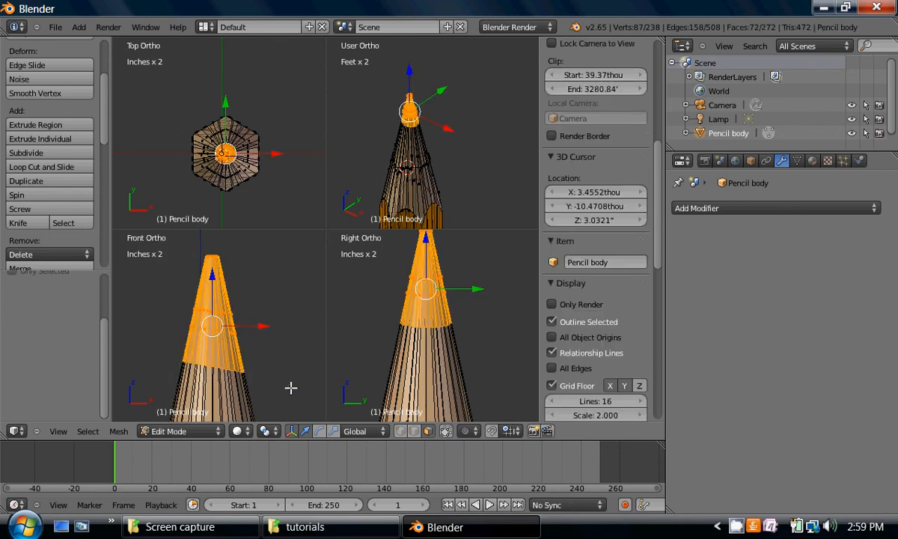
{"action": "scroll", "coordinate": [428, 128], "scroll_direction": "up", "scroll_amount": 3}
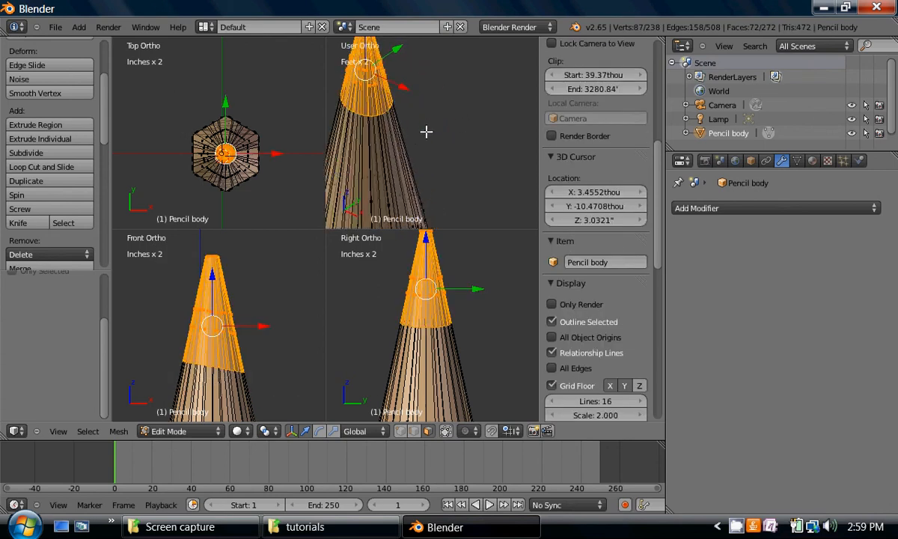
{"action": "middle_click_drag", "start_coordinate": [417, 141], "coordinate": [452, 169], "text": "shift"}
{"action": "scroll", "coordinate": [412, 139], "scroll_direction": "up", "scroll_amount": 3}
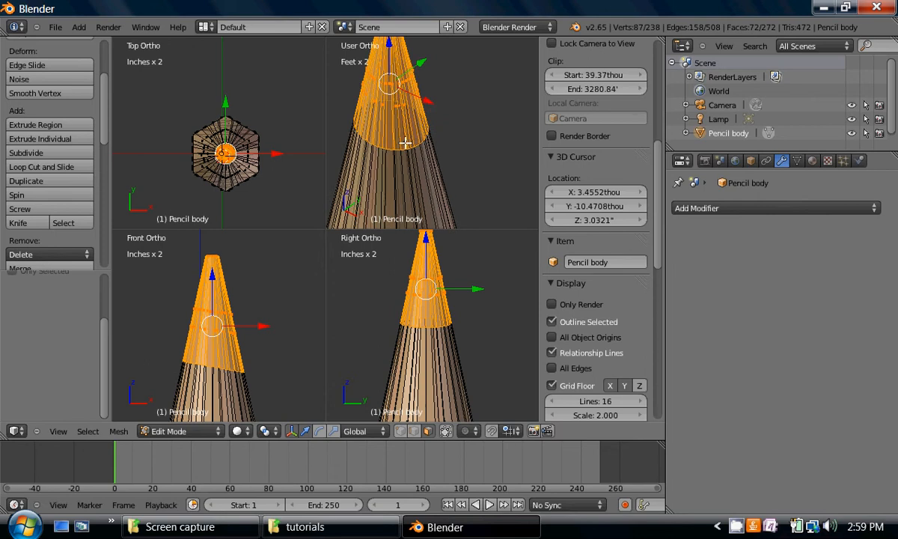
{"action": "mouse_move", "coordinate": [397, 148]}
{"action": "middle_mouse_down", "text": "shift"}
{"action": "mouse_move", "coordinate": [482, 160]}
{"action": "mouse_move", "coordinate": [417, 166]}
{"action": "mouse_move", "coordinate": [414, 198]}
{"action": "mouse_move", "coordinate": [434, 170]}
{"action": "middle_mouse_up", "text": "shift"}
{"action": "scroll", "coordinate": [258, 284], "scroll_direction": "down", "scroll_amount": 2}
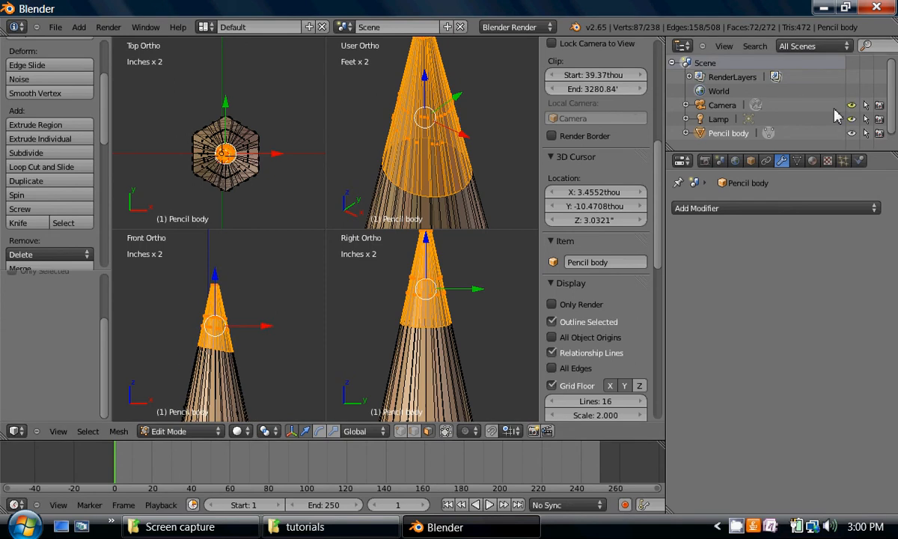
Add a third material slot to the pencil body with a new material named pencil_lead.
{"action": "left_click", "coordinate": [812, 161]}
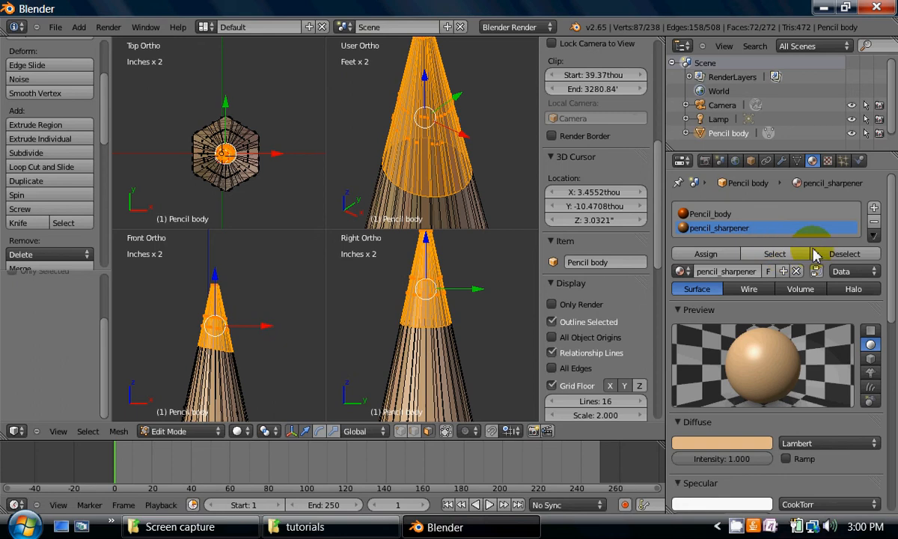
{"action": "left_click", "coordinate": [873, 207]}
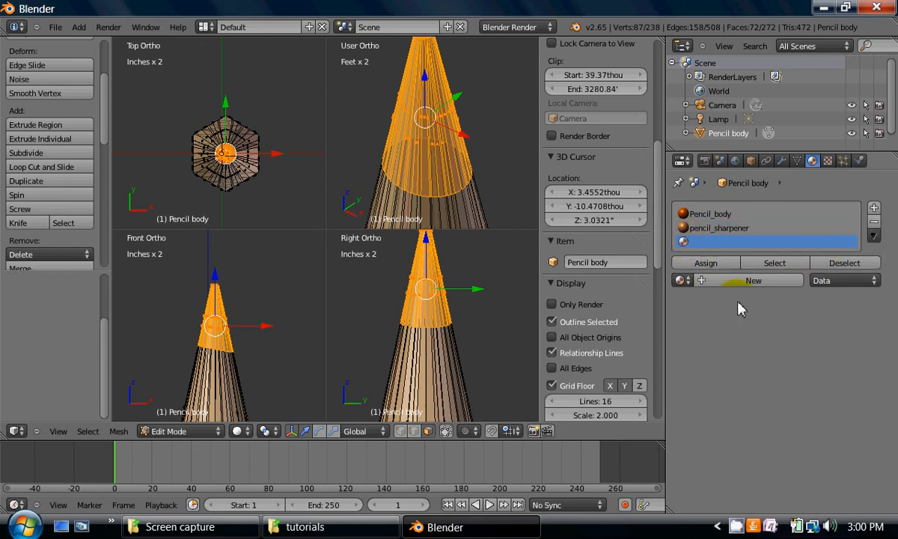
{"action": "left_click", "coordinate": [701, 282]}
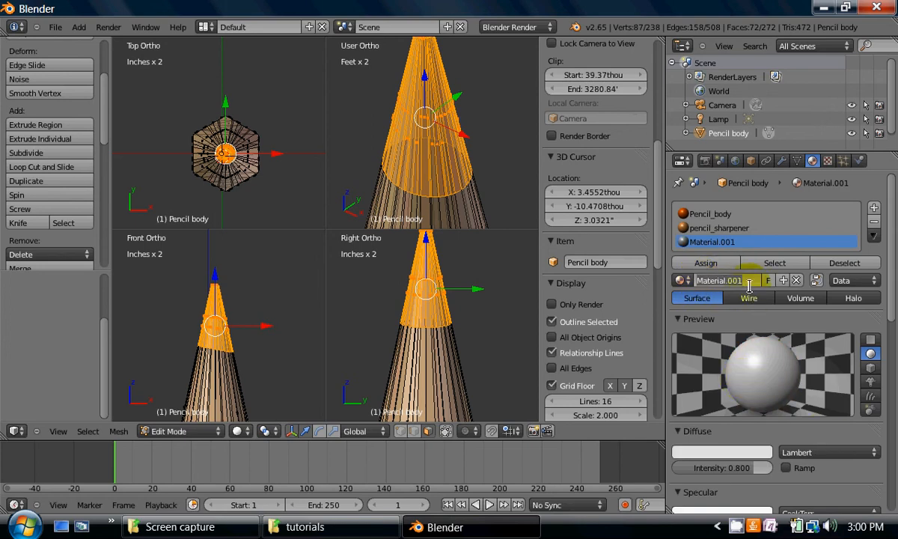
{"action": "type", "text": "pencil_lead"}
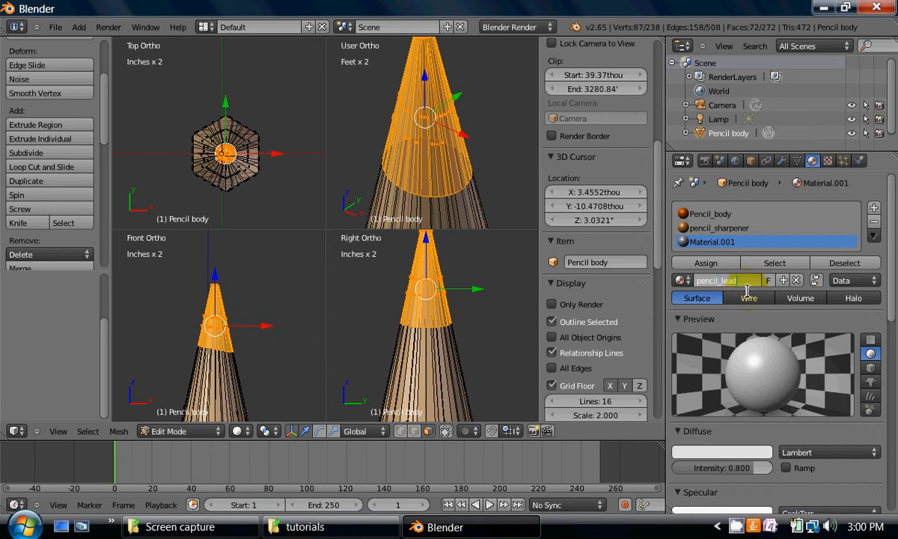
Set the diffuse colour of the pencil_lead material to black, RGB 0.000, 0.000, 0.000.
{"action": "left_click", "coordinate": [701, 452]}
{"action": "left_click", "coordinate": [704, 453]}
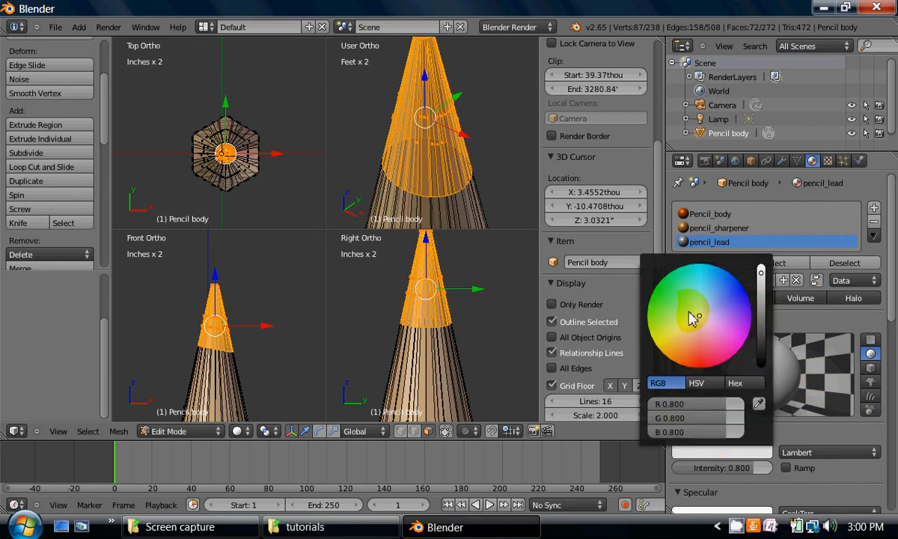
{"action": "left_click_drag", "start_coordinate": [762, 275], "coordinate": [759, 404]}
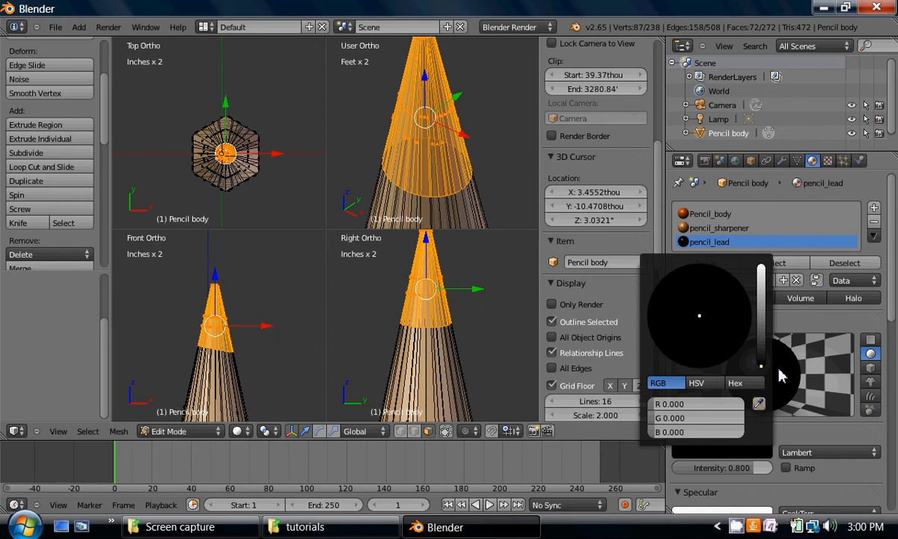
{"action": "left_click", "coordinate": [814, 321]}
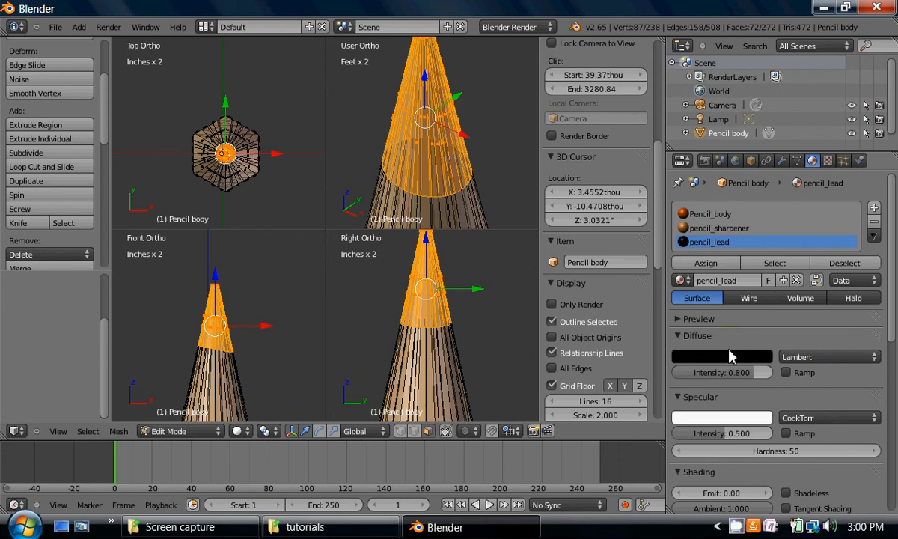
{"action": "left_click", "coordinate": [696, 320]}
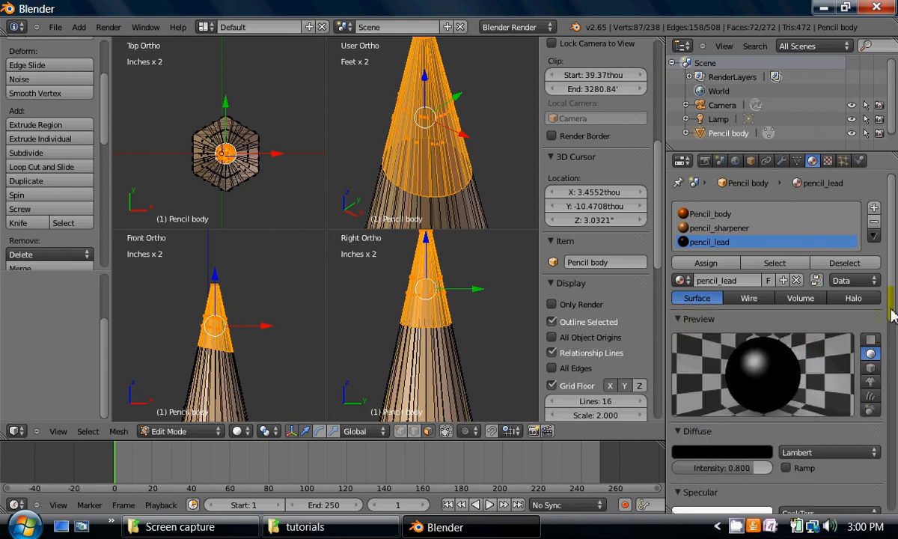
Choose the CookTorr specular model for pencil_lead and set its specular intensity to 0.971.
{"action": "mouse_move", "coordinate": [891, 314]}
{"action": "left_mouse_down"}
{"action": "mouse_move", "coordinate": [876, 331]}
{"action": "mouse_move", "coordinate": [880, 367]}
{"action": "left_mouse_up"}
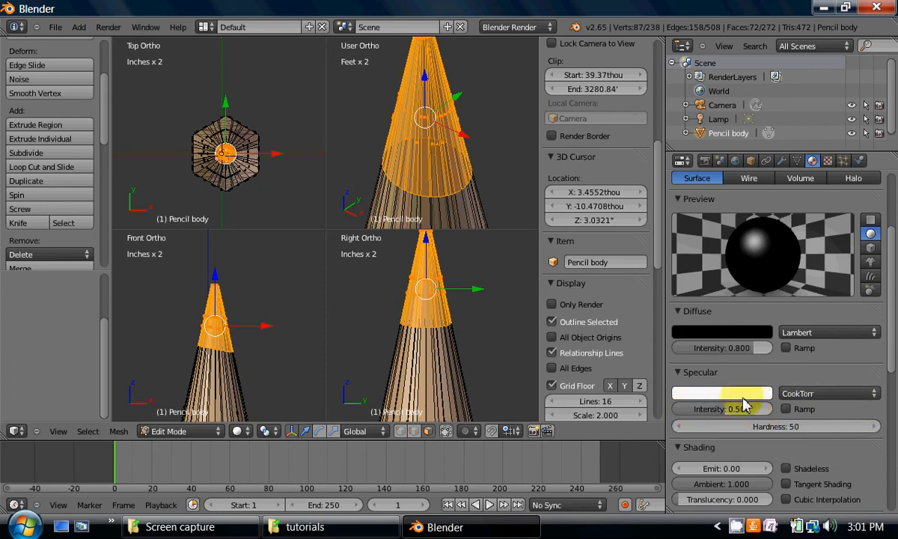
{"action": "left_click", "coordinate": [871, 394]}
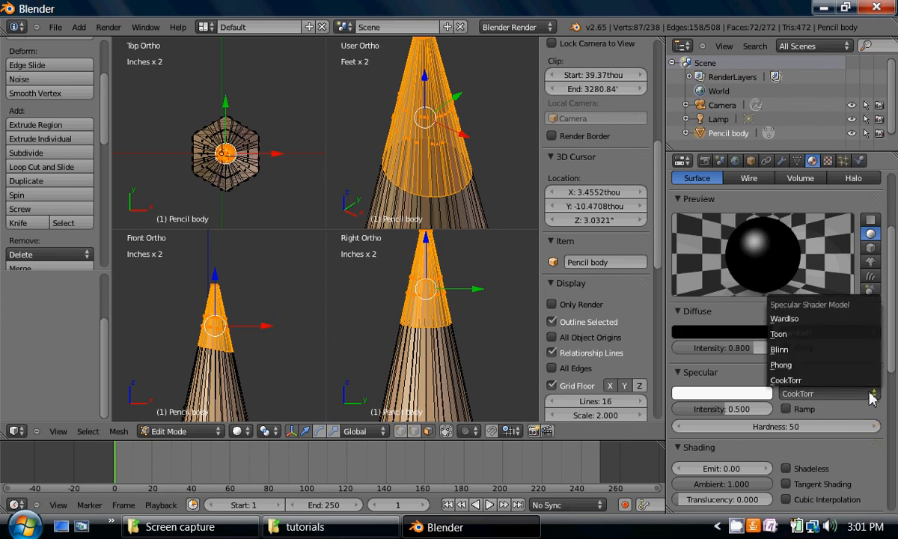
{"action": "left_click", "coordinate": [812, 385]}
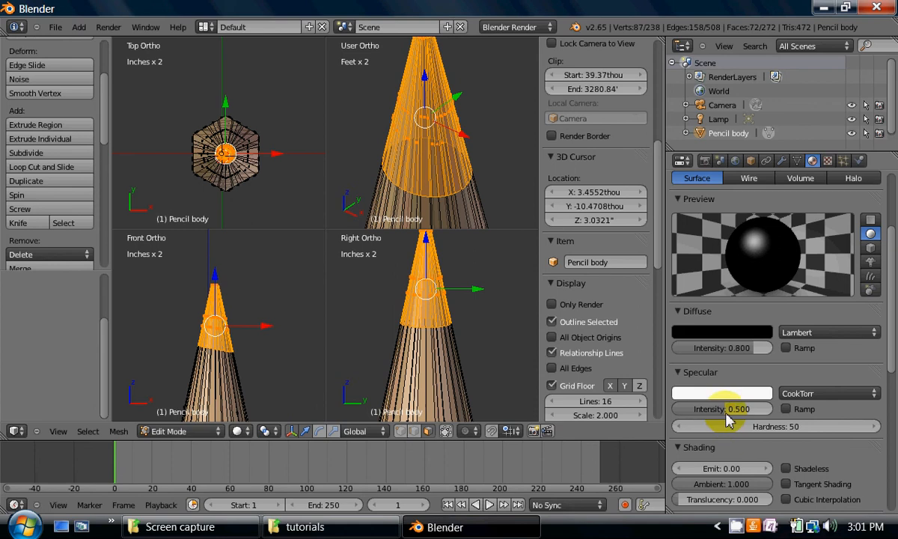
{"action": "left_click_drag", "start_coordinate": [733, 414], "coordinate": [774, 417]}
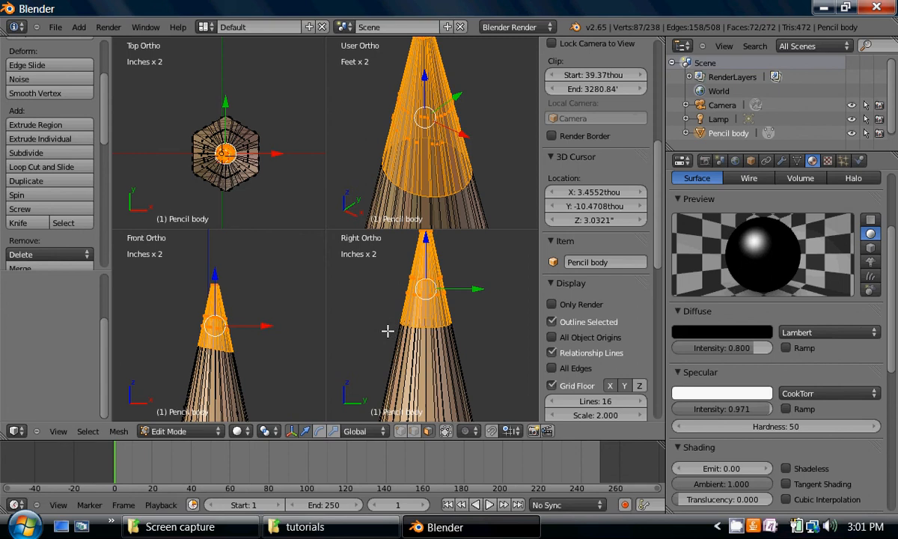
Check the pencil tip in object mode and assign the pencil_lead material to the selected tip faces in edit mode.
{"action": "key", "text": "Tab"}
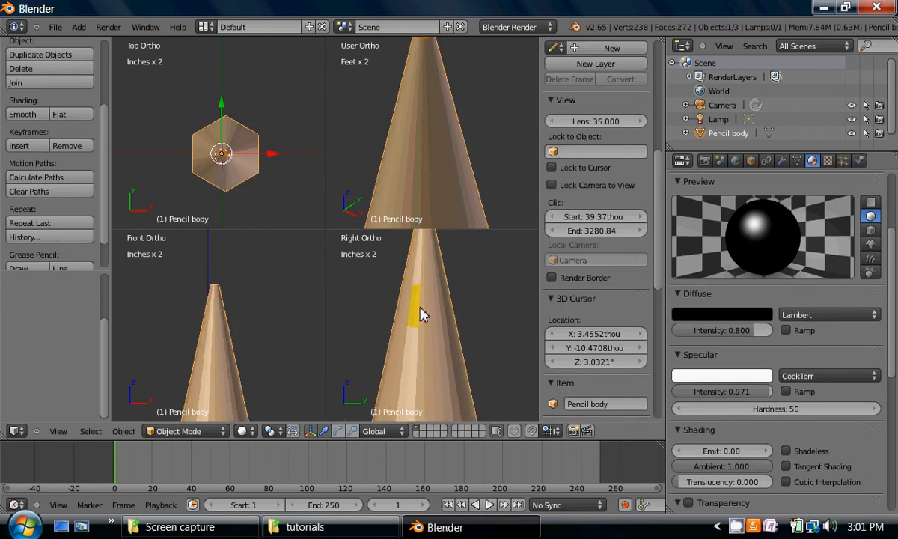
{"action": "scroll", "coordinate": [420, 314], "scroll_direction": "down", "scroll_amount": 1}
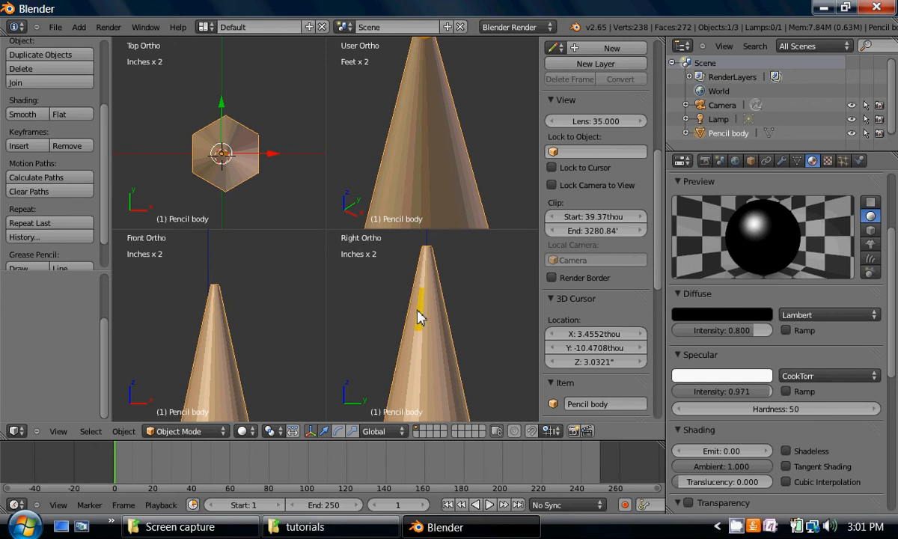
{"action": "scroll", "coordinate": [469, 303], "scroll_direction": "up", "scroll_amount": 2}
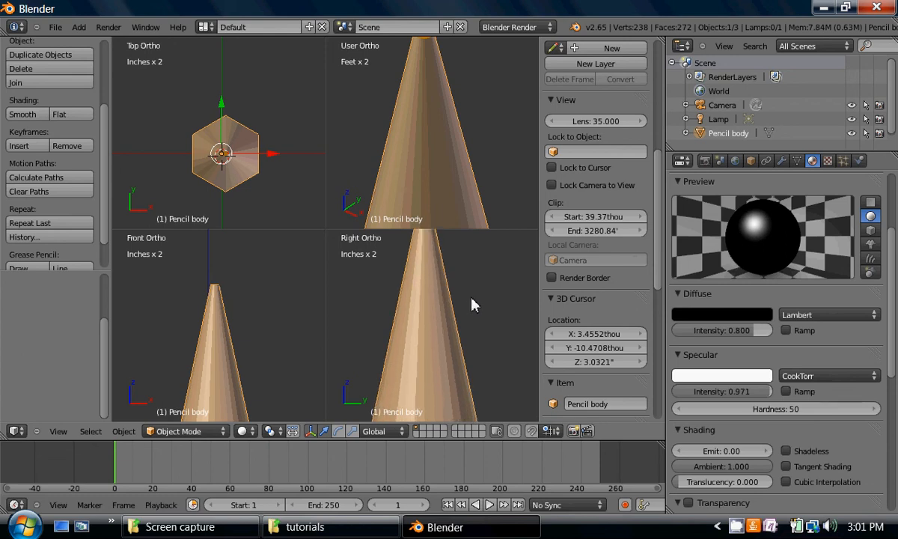
{"action": "scroll", "coordinate": [471, 297], "scroll_direction": "down", "scroll_amount": 3}
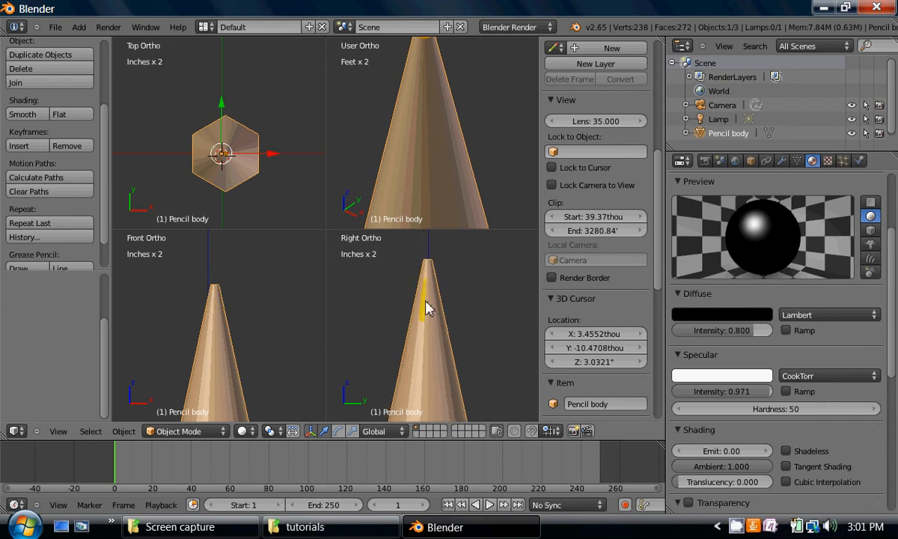
{"action": "key", "text": "Tab"}
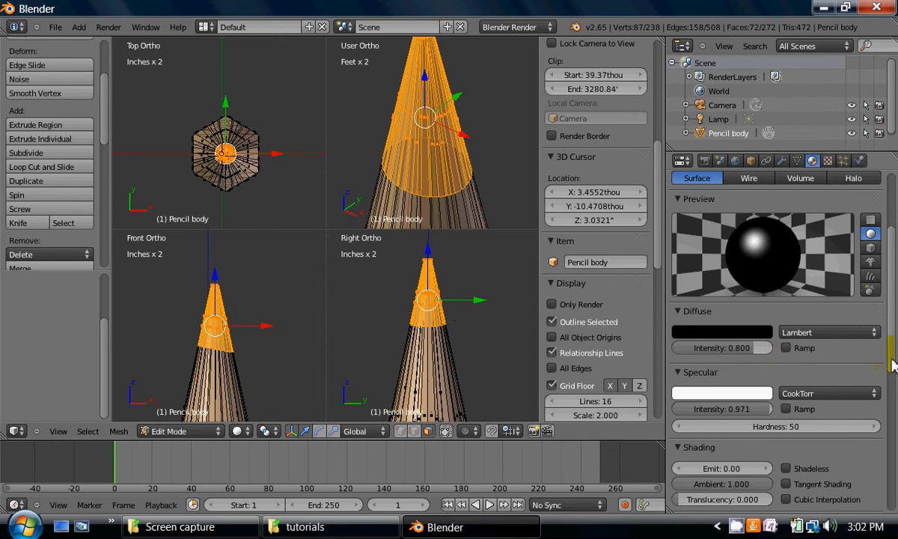
{"action": "left_click_drag", "start_coordinate": [891, 359], "coordinate": [889, 301]}
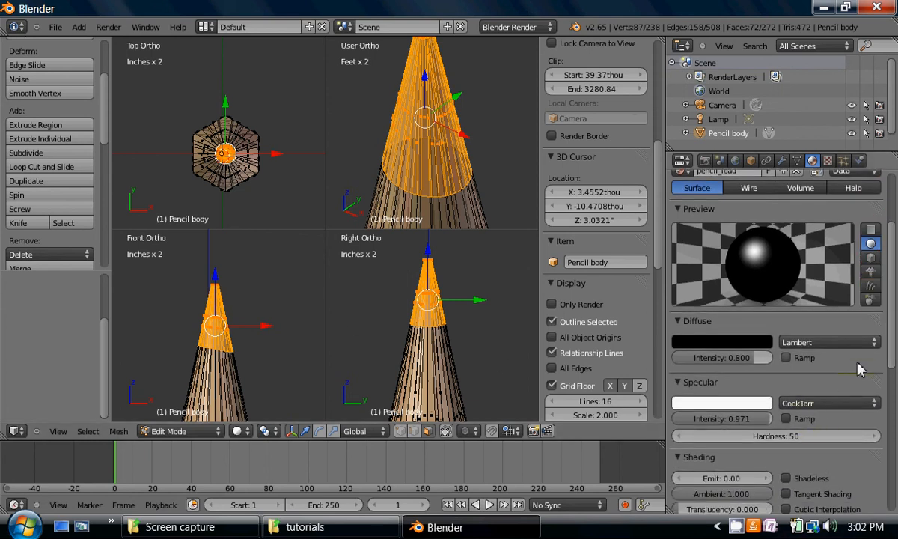
{"action": "left_click_drag", "start_coordinate": [892, 359], "coordinate": [892, 299]}
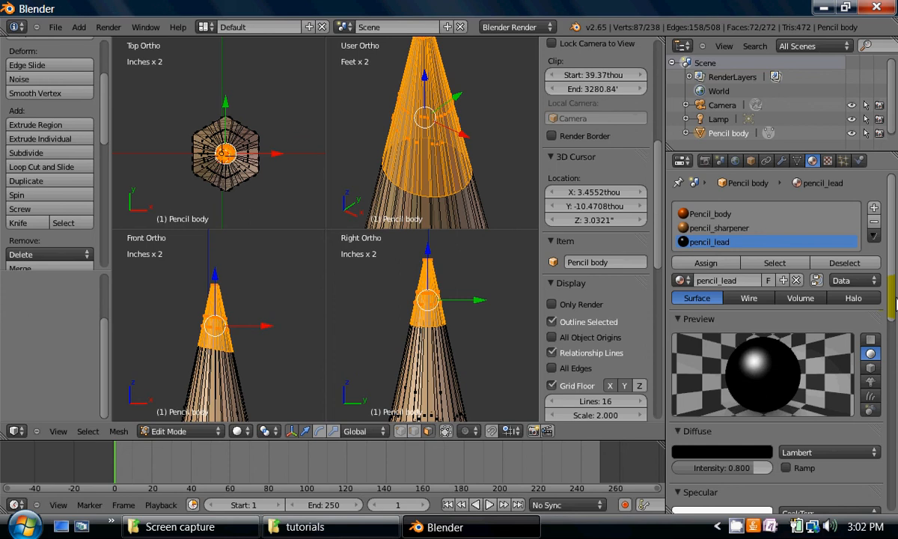
{"action": "left_click", "coordinate": [706, 264]}
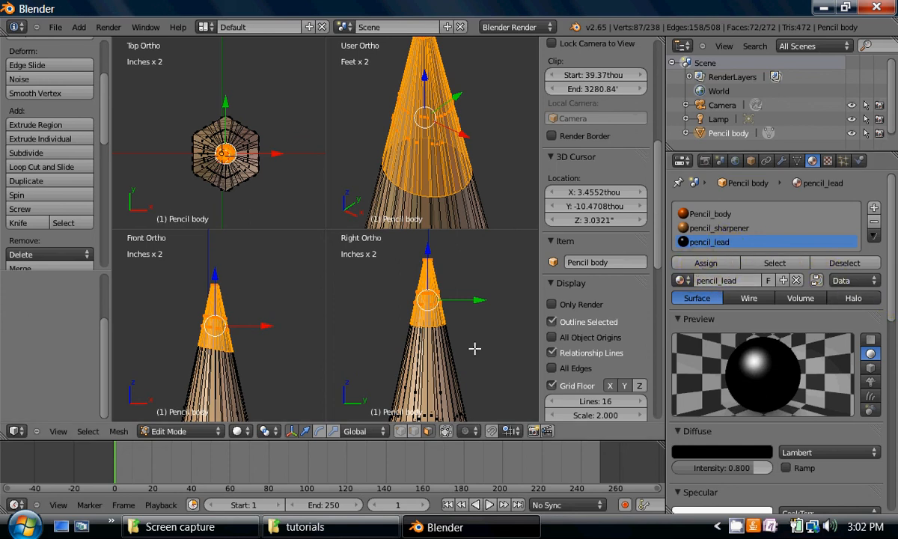
{"action": "left_click", "coordinate": [704, 265]}
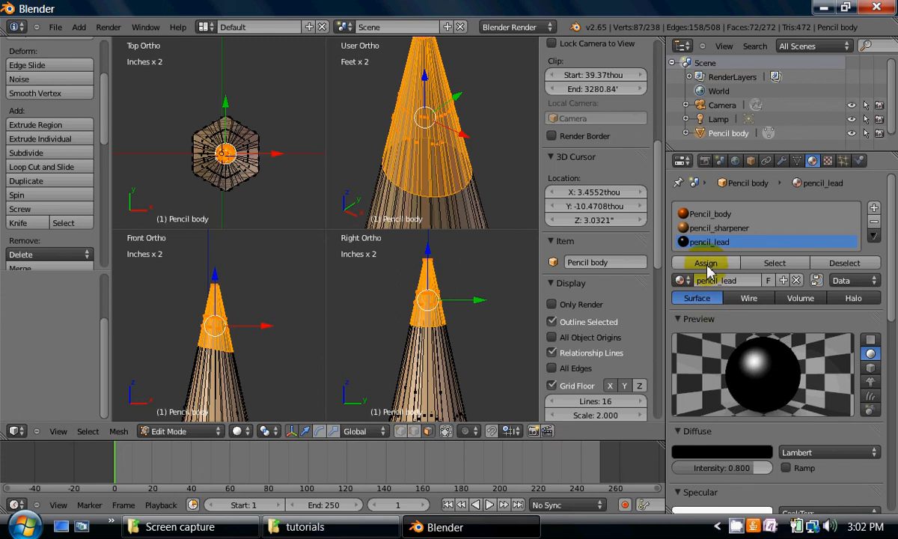
{"action": "left_click", "coordinate": [707, 268]}
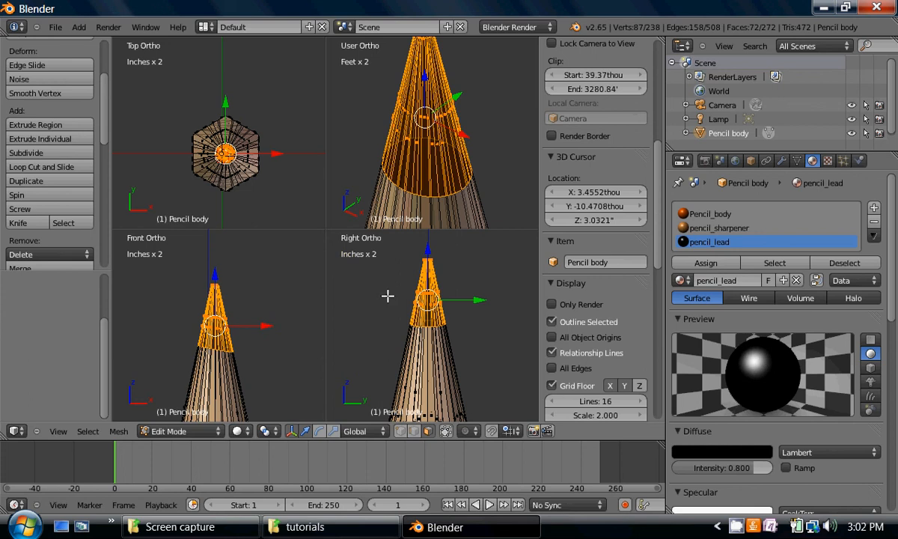
{"action": "left_click", "coordinate": [712, 243]}
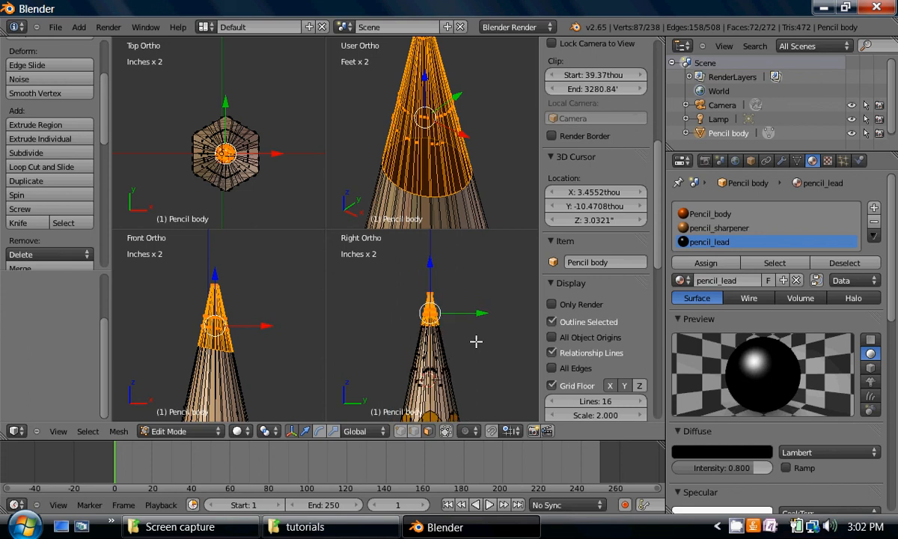
Return to object mode and inspect the lead tip's material in the right view.
{"action": "scroll", "coordinate": [476, 342], "scroll_direction": "up", "scroll_amount": 3}
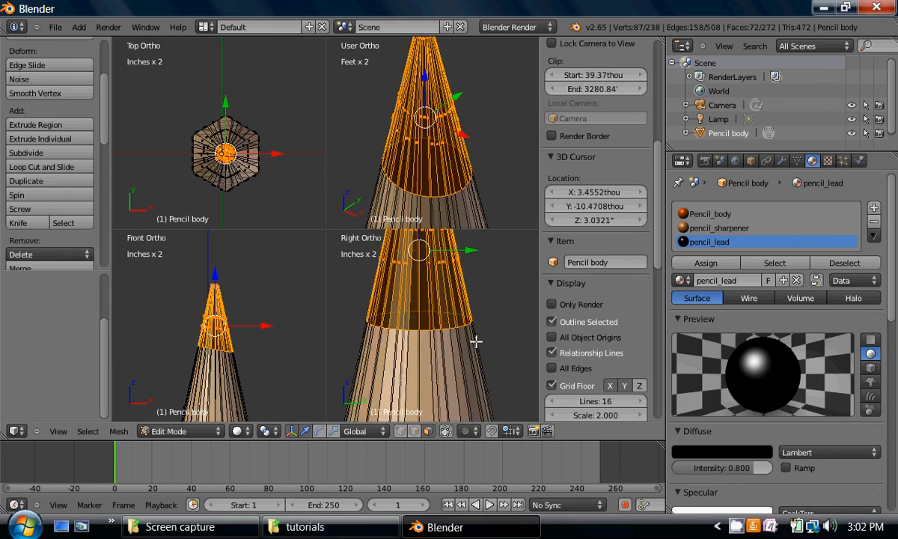
{"action": "scroll", "coordinate": [472, 340], "scroll_direction": "down", "scroll_amount": 2}
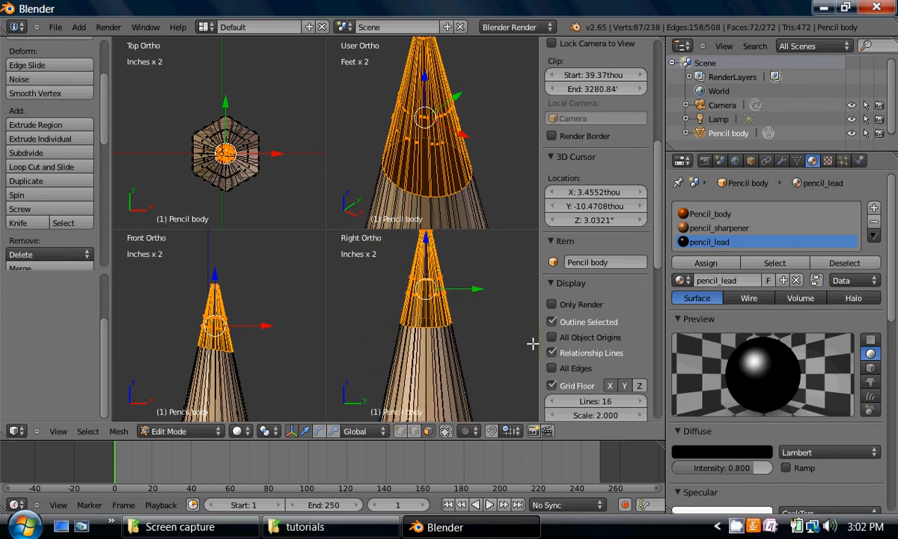
{"action": "key", "text": "Tab"}
{"action": "scroll", "coordinate": [437, 283], "scroll_direction": "down", "scroll_amount": 1}
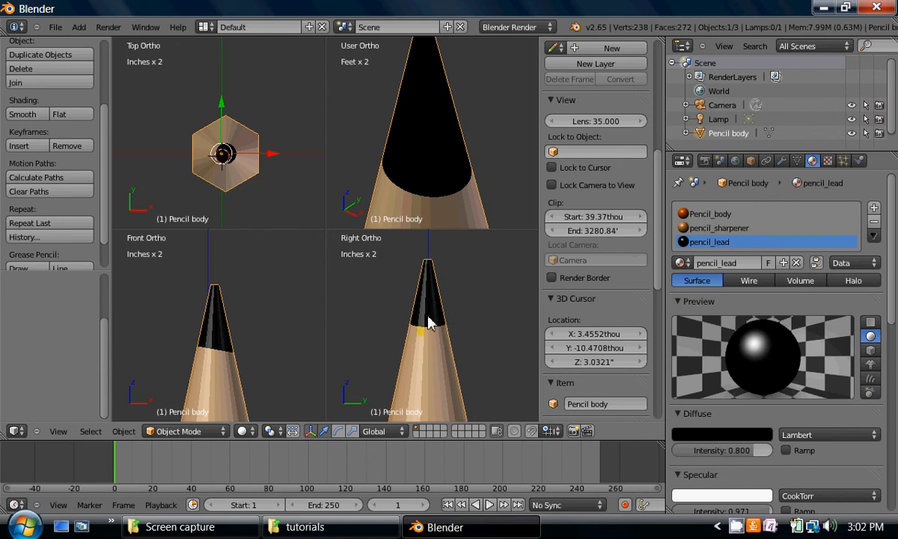
{"action": "scroll", "coordinate": [428, 320], "scroll_direction": "down", "scroll_amount": 1}
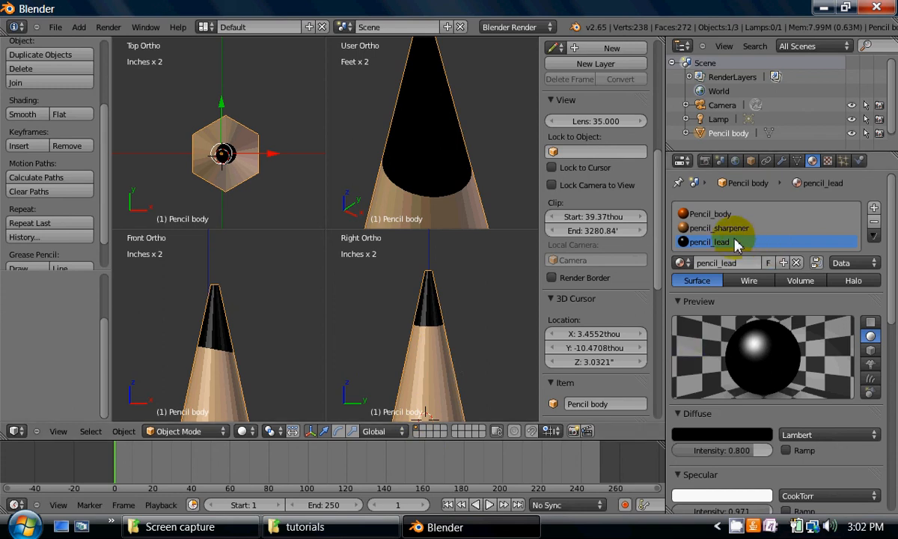
Set the specular intensity of the pencil_sharpener material to 0.000.
{"action": "left_click", "coordinate": [714, 229]}
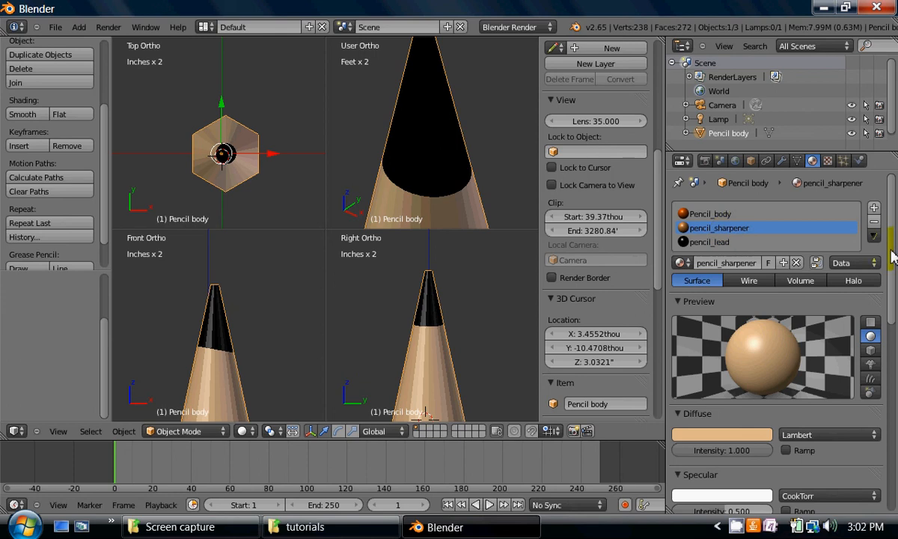
{"action": "mouse_move", "coordinate": [891, 257]}
{"action": "left_mouse_down"}
{"action": "mouse_move", "coordinate": [877, 270]}
{"action": "mouse_move", "coordinate": [881, 324]}
{"action": "left_mouse_up"}
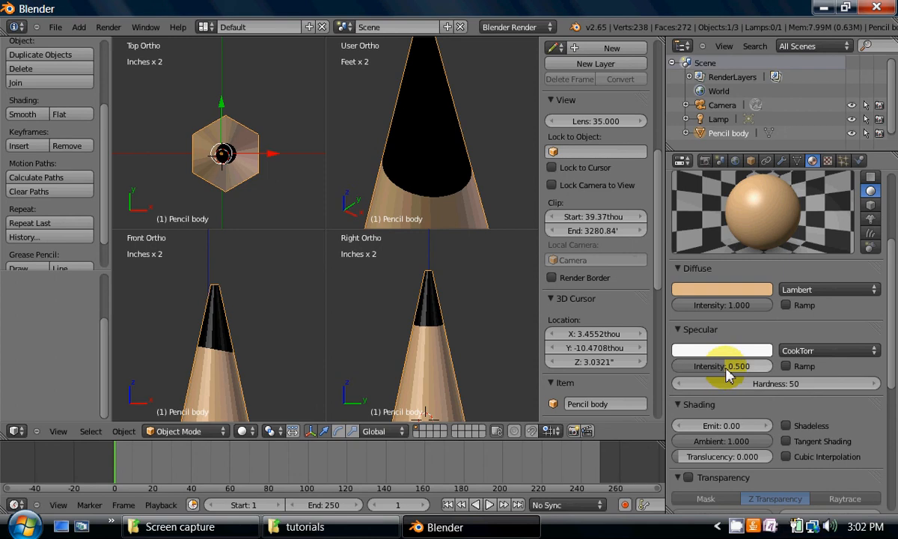
{"action": "mouse_move", "coordinate": [725, 371]}
{"action": "left_mouse_down"}
{"action": "mouse_move", "coordinate": [686, 374]}
{"action": "mouse_move", "coordinate": [741, 373]}
{"action": "mouse_move", "coordinate": [745, 381]}
{"action": "mouse_move", "coordinate": [737, 366]}
{"action": "mouse_move", "coordinate": [659, 370]}
{"action": "left_mouse_up"}
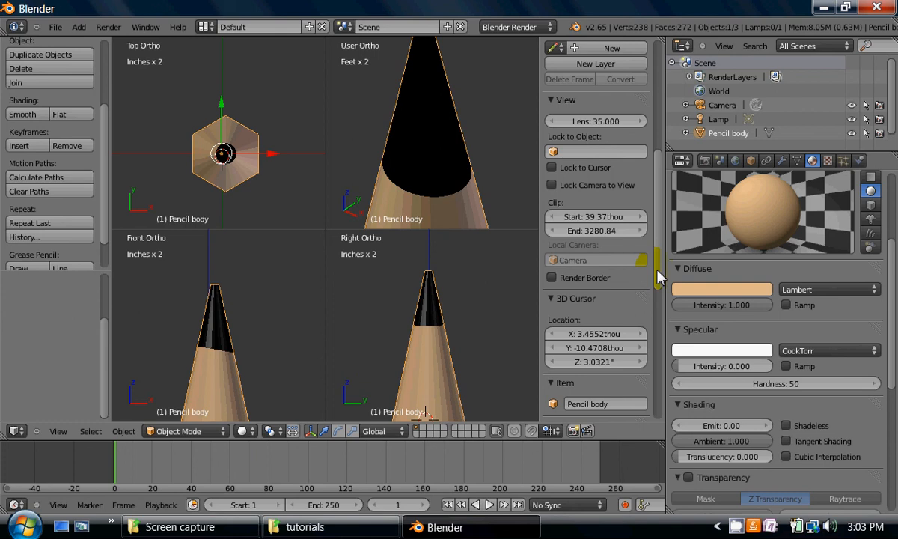
{"action": "mouse_move", "coordinate": [658, 278]}
{"action": "left_mouse_down"}
{"action": "mouse_move", "coordinate": [651, 300]}
{"action": "mouse_move", "coordinate": [656, 288]}
{"action": "left_mouse_up"}
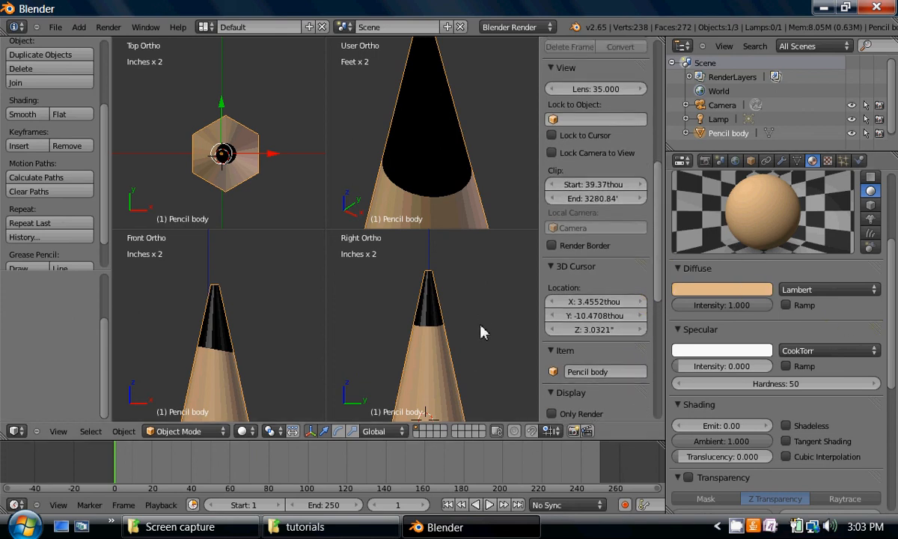
Raise the specular intensity of the Pencil_body material to 0.964.
{"action": "mouse_move", "coordinate": [505, 342]}
{"action": "middle_mouse_down", "text": "shift"}
{"action": "mouse_move", "coordinate": [499, 277]}
{"action": "mouse_move", "coordinate": [508, 237]}
{"action": "middle_mouse_up", "text": "shift"}
{"action": "middle_click_drag", "start_coordinate": [479, 332], "coordinate": [474, 292], "text": "shift"}
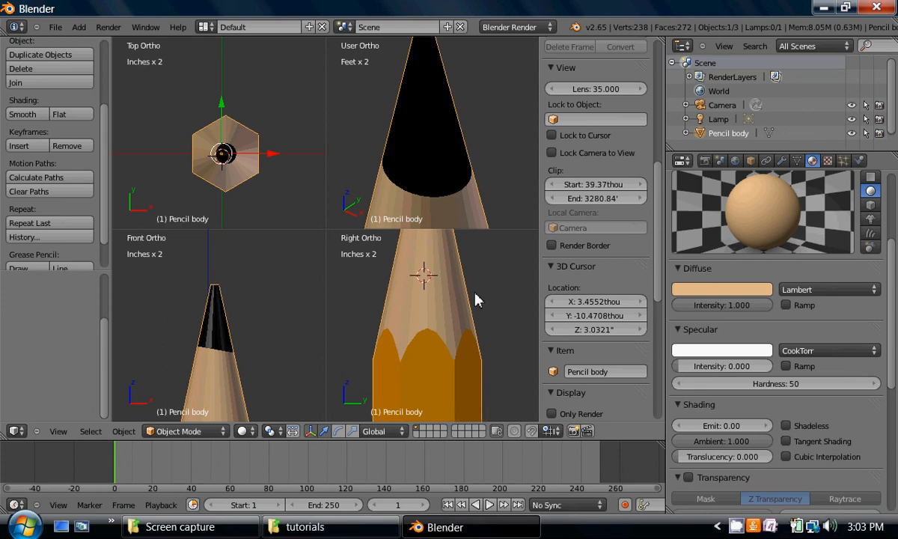
{"action": "scroll", "coordinate": [465, 327], "scroll_direction": "down", "scroll_amount": 4}
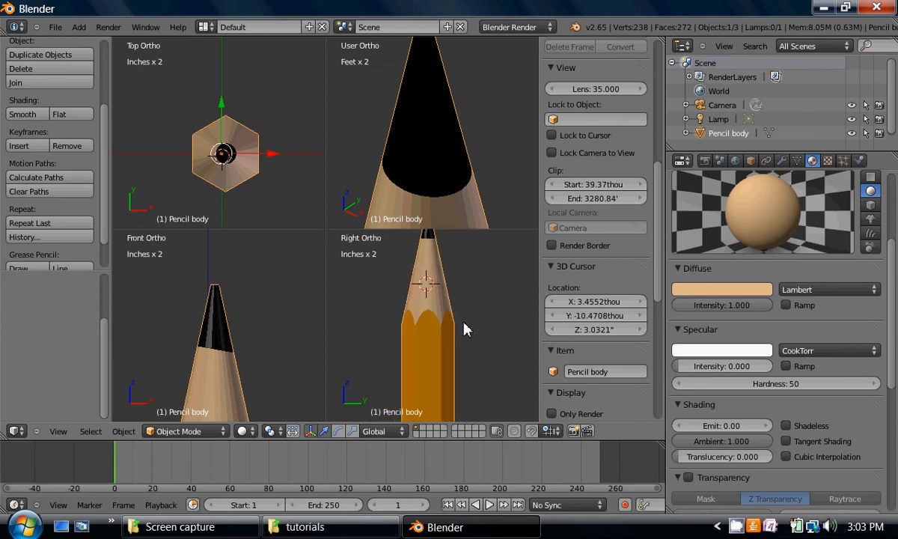
{"action": "middle_click_drag", "start_coordinate": [465, 329], "coordinate": [456, 285], "text": "shift"}
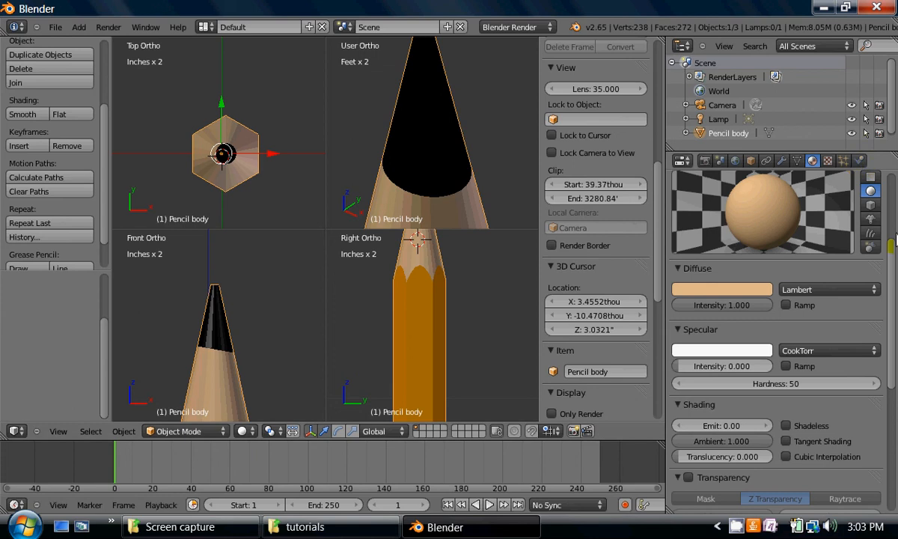
{"action": "left_click_drag", "start_coordinate": [890, 251], "coordinate": [883, 220]}
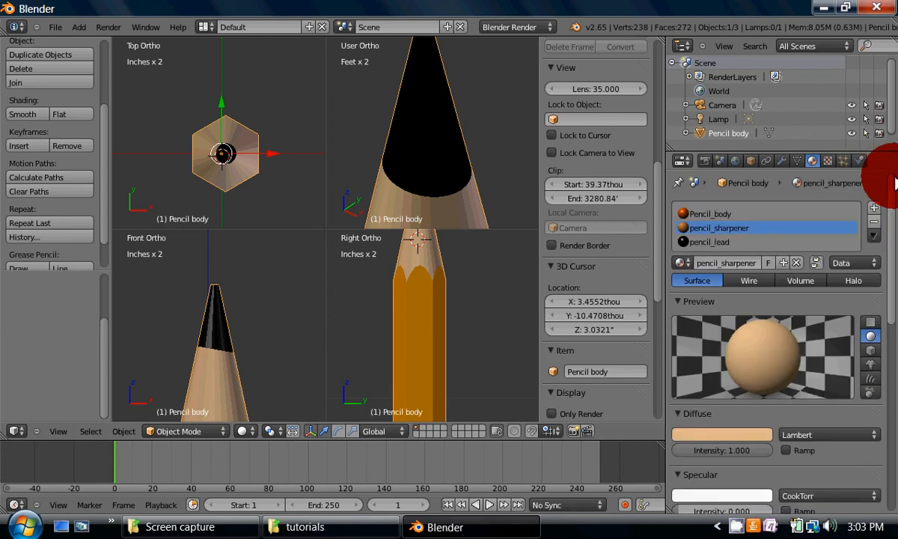
{"action": "left_click", "coordinate": [723, 215]}
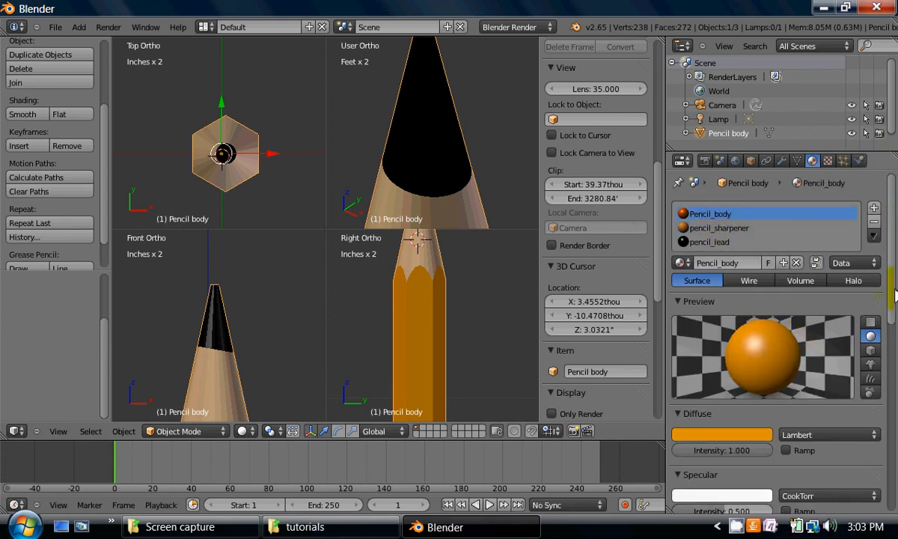
{"action": "left_click_drag", "start_coordinate": [892, 298], "coordinate": [881, 356]}
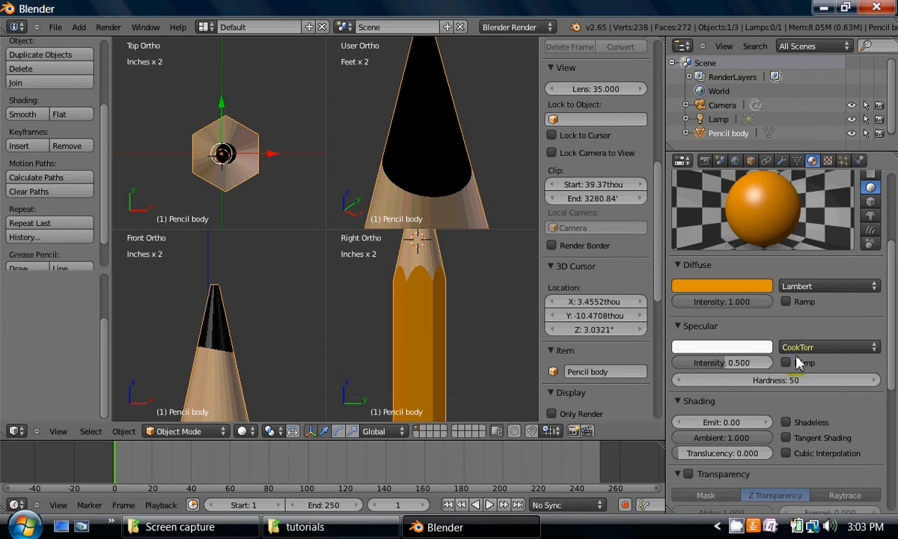
{"action": "left_click_drag", "start_coordinate": [724, 363], "coordinate": [769, 369]}
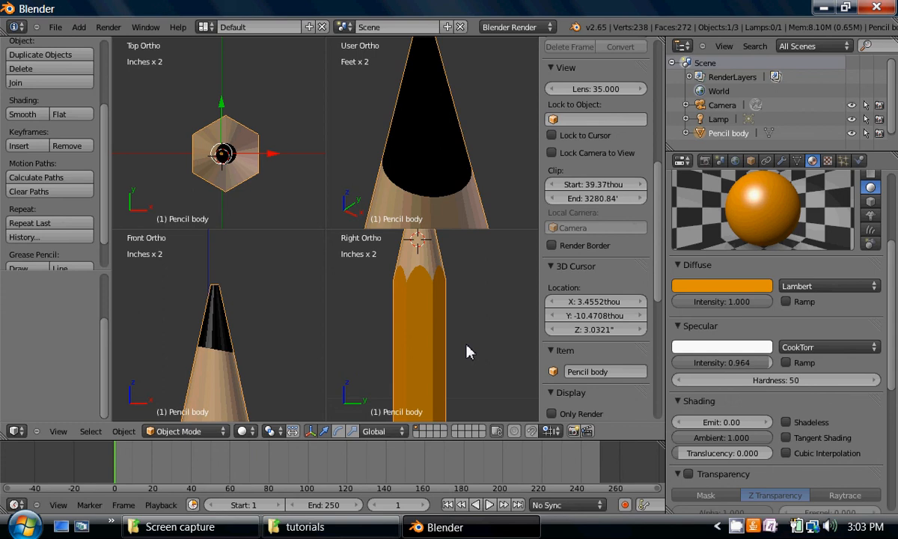
Examine the finished materials on the pencil's tip, cone and body in the user view.
{"action": "scroll", "coordinate": [457, 90], "scroll_direction": "down", "scroll_amount": 5}
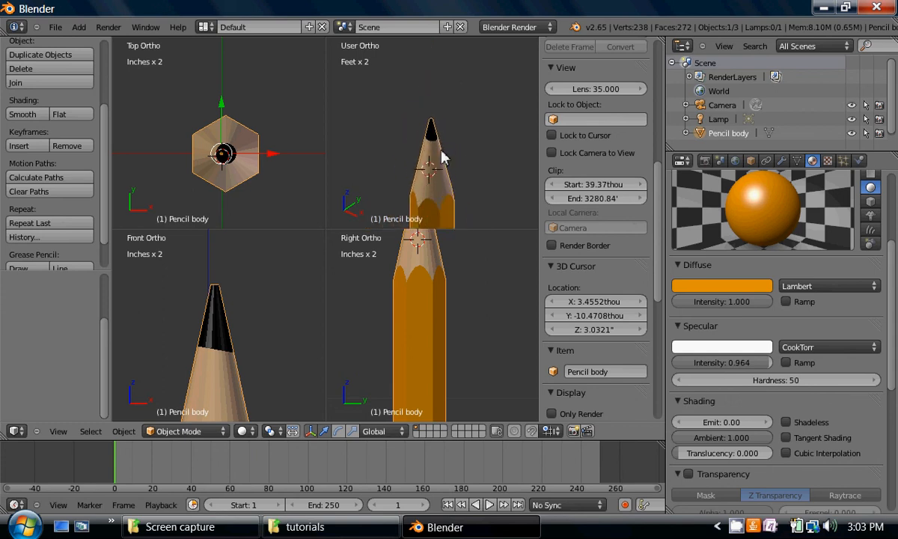
{"action": "scroll", "coordinate": [441, 157], "scroll_direction": "down", "scroll_amount": 2}
{"action": "scroll", "coordinate": [424, 181], "scroll_direction": "down", "scroll_amount": 2}
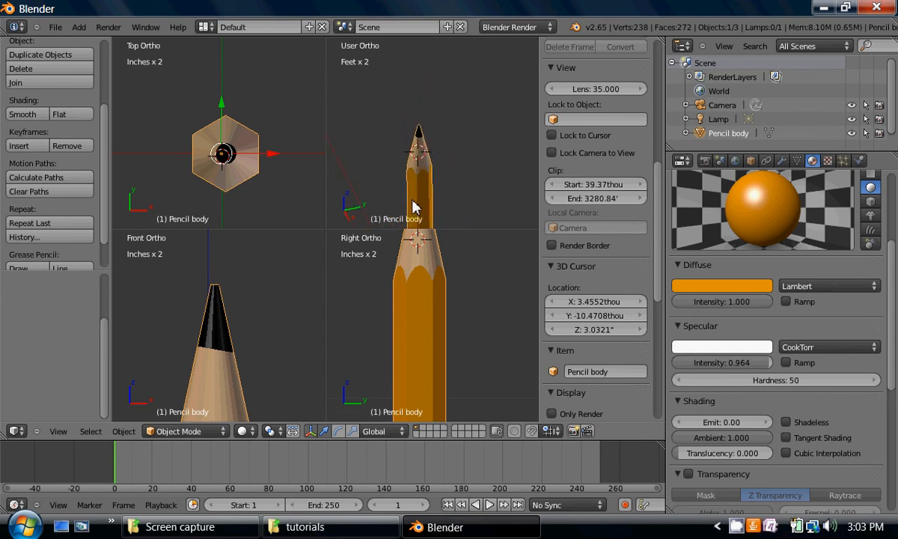
{"action": "mouse_move", "coordinate": [412, 200]}
{"action": "middle_mouse_down"}
{"action": "mouse_move", "coordinate": [398, 202]}
{"action": "mouse_move", "coordinate": [475, 202]}
{"action": "mouse_move", "coordinate": [464, 200]}
{"action": "mouse_move", "coordinate": [461, 281]}
{"action": "mouse_move", "coordinate": [461, 221]}
{"action": "mouse_move", "coordinate": [407, 166]}
{"action": "mouse_move", "coordinate": [423, 148]}
{"action": "middle_mouse_up"}
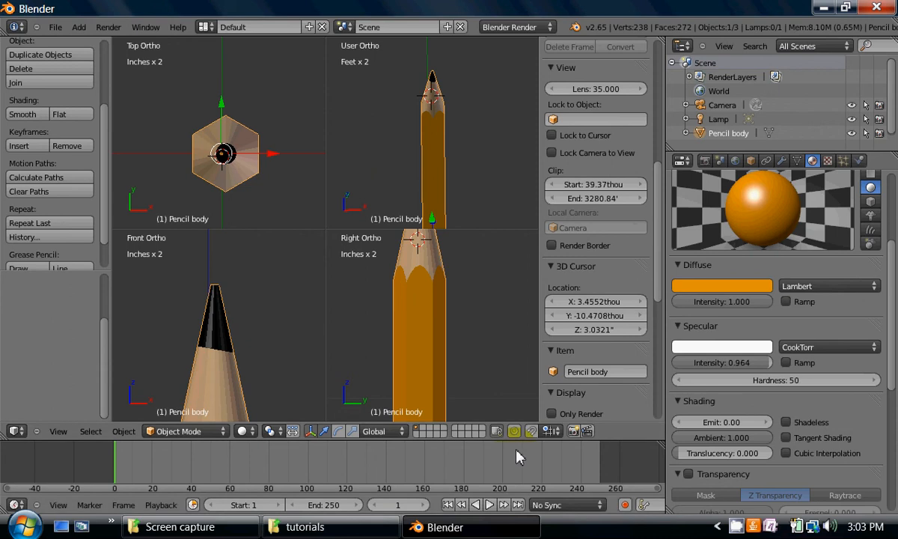
{"action": "left_click", "coordinate": [737, 527]}
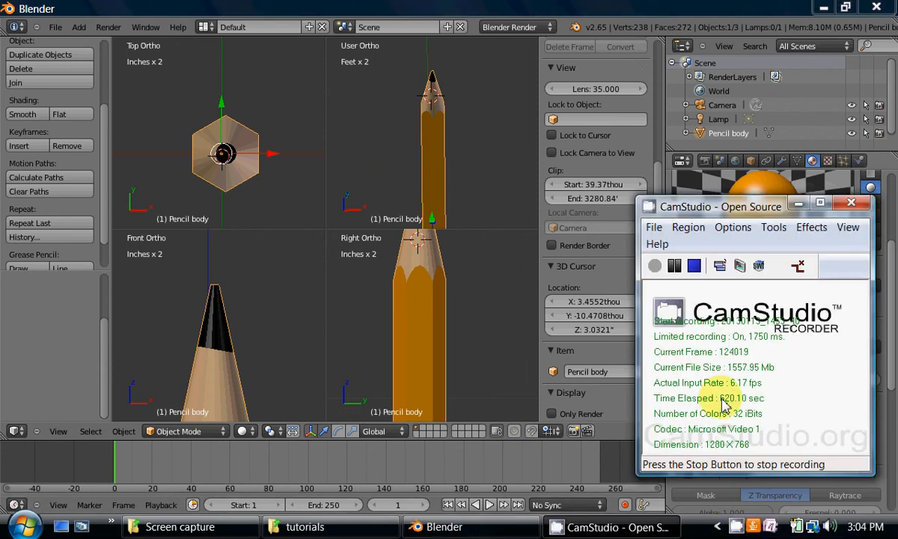